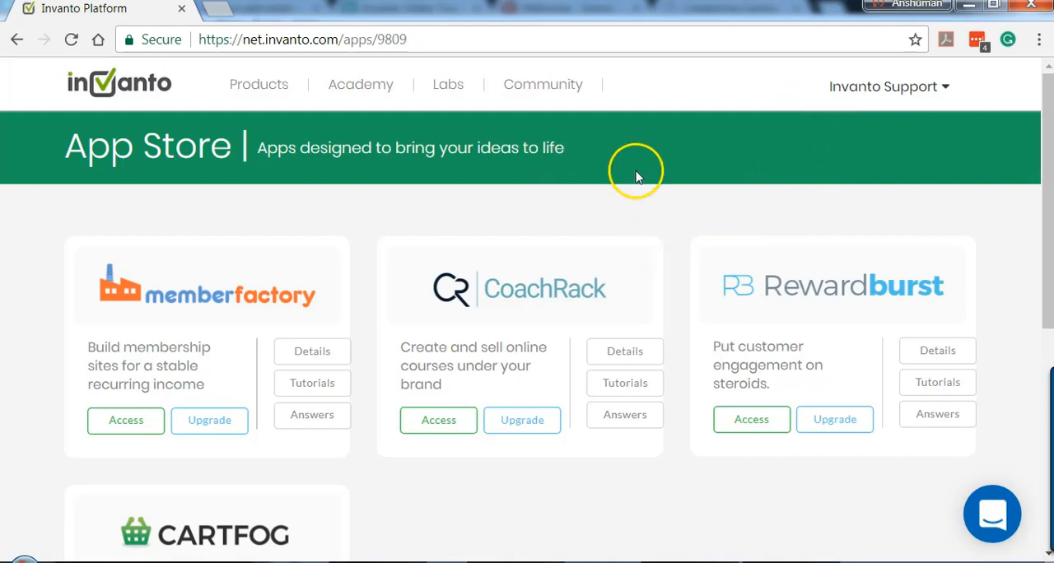
Step: Open the account's Team Management area and show its group listing
{"action": "left_click", "coordinate": [863, 97]}
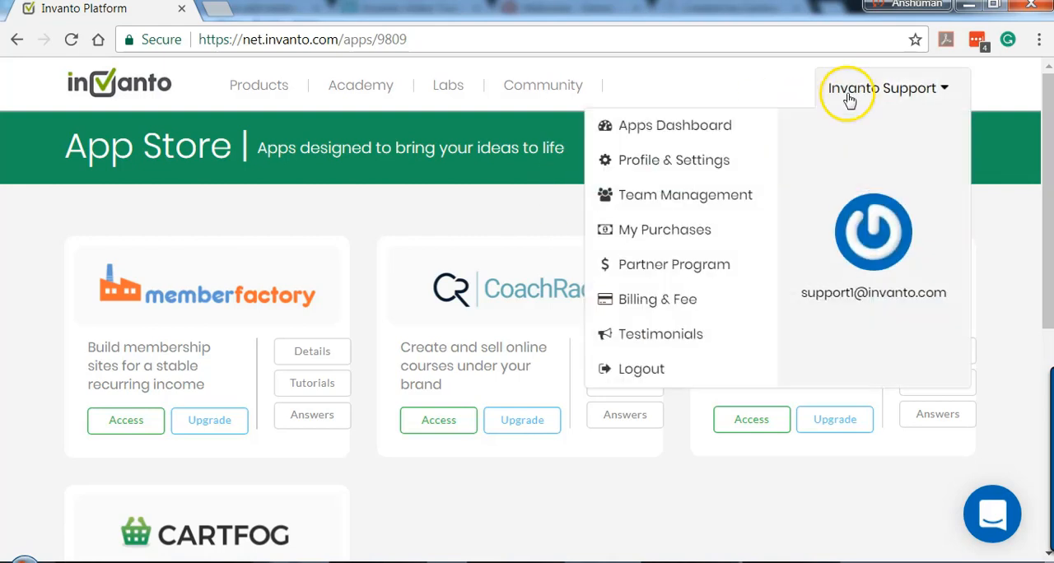
{"action": "left_click", "coordinate": [696, 200]}
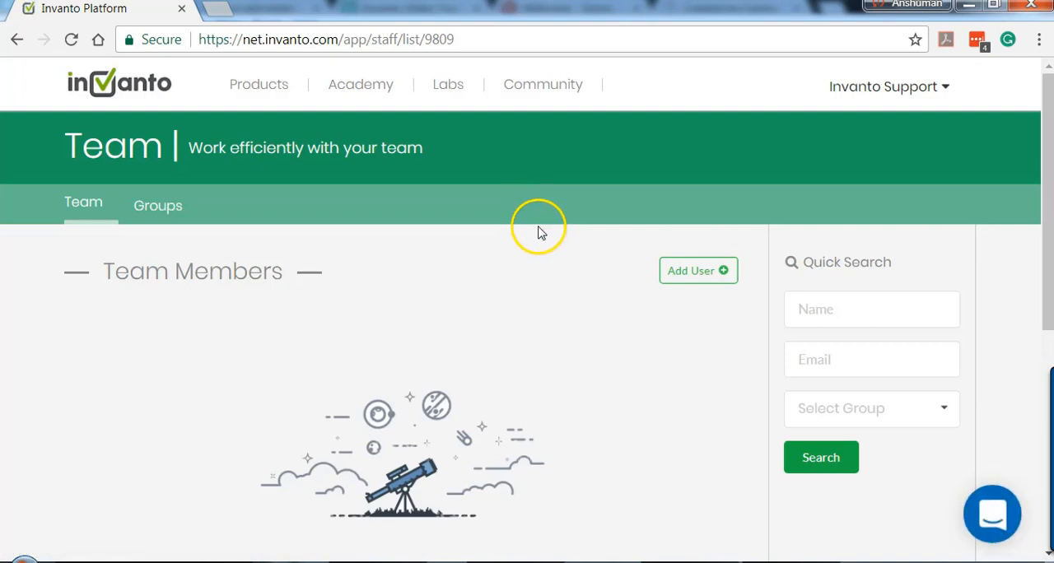
{"action": "left_click", "coordinate": [166, 215]}
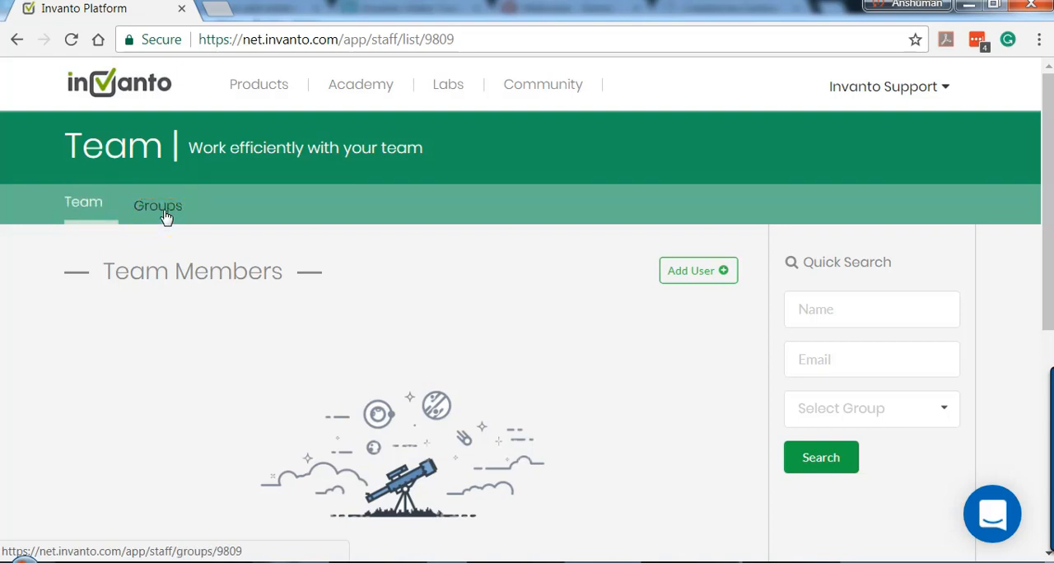
{"action": "left_click", "coordinate": [166, 216]}
{"action": "left_click", "coordinate": [473, 188]}
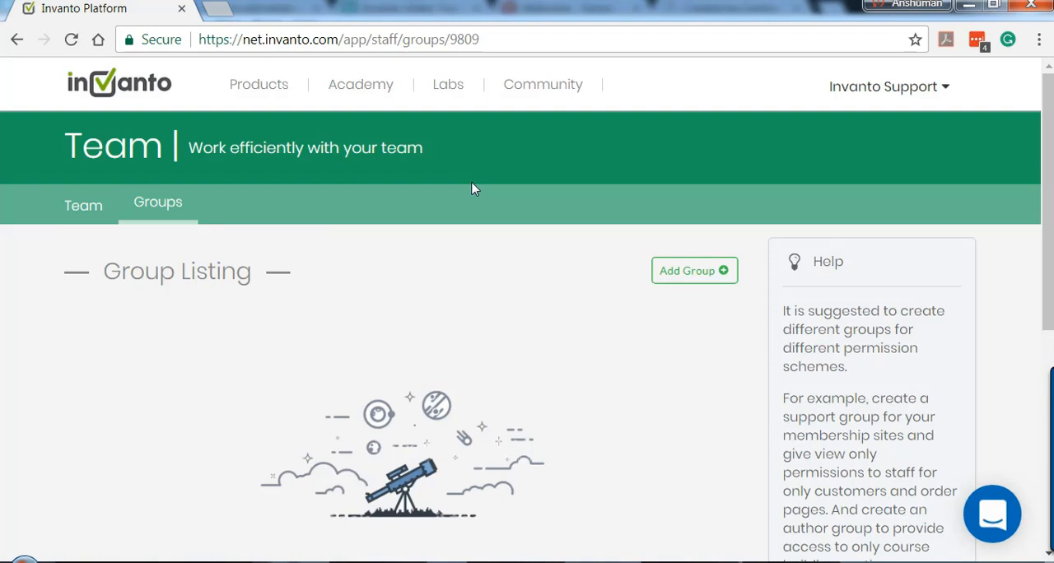
Step: Create an enabled team group titled "Support" and check its details in the edit form without changing them
{"action": "left_click", "coordinate": [705, 276]}
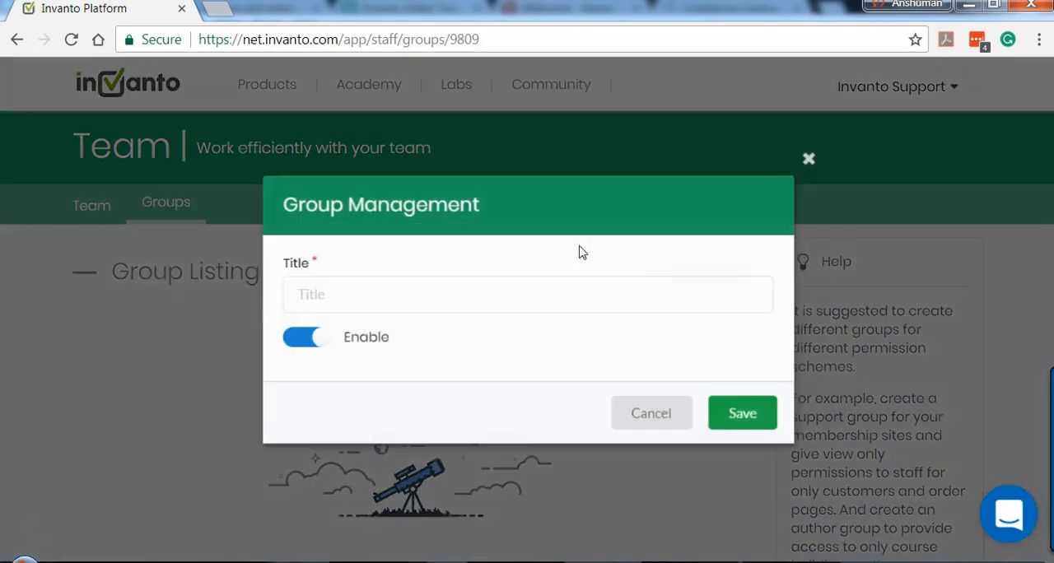
{"action": "left_click", "coordinate": [451, 305]}
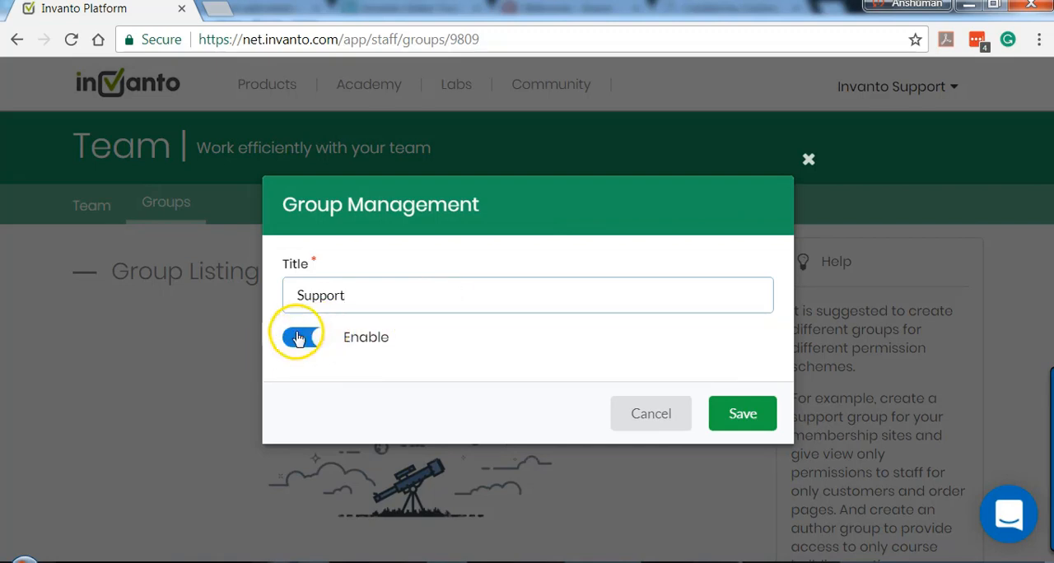
{"action": "left_click", "coordinate": [755, 425]}
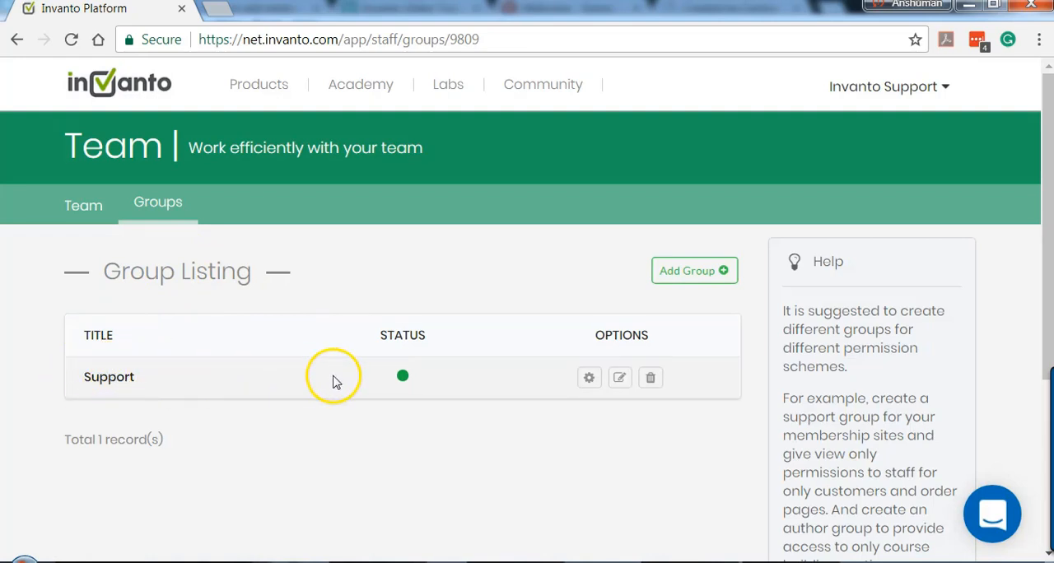
{"action": "left_click", "coordinate": [623, 380]}
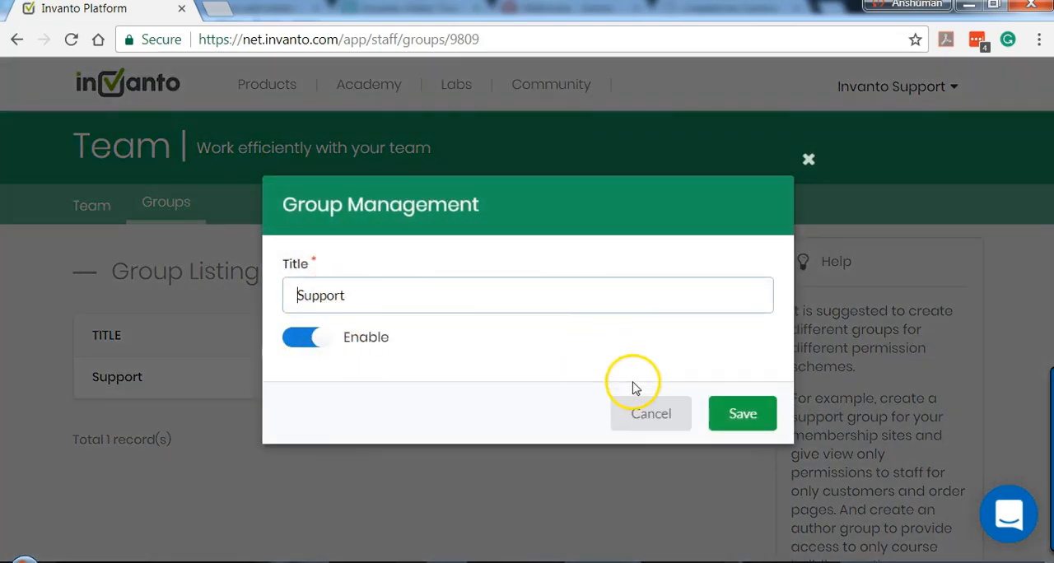
{"action": "left_click", "coordinate": [641, 412]}
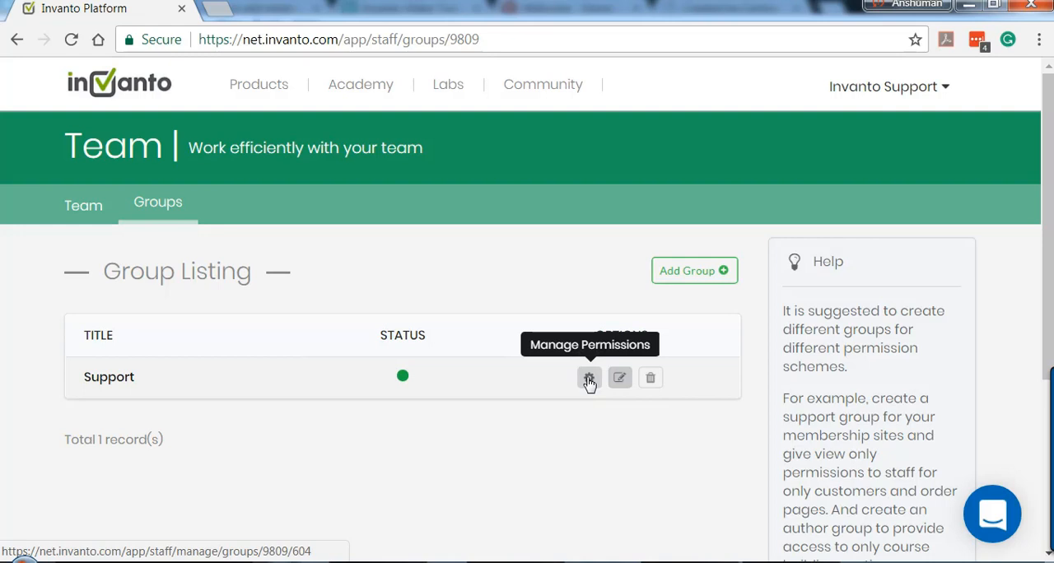
Step: Open the Support group's permission settings and examine the MemberFactory sections with their view and manage options
{"action": "left_click", "coordinate": [590, 379]}
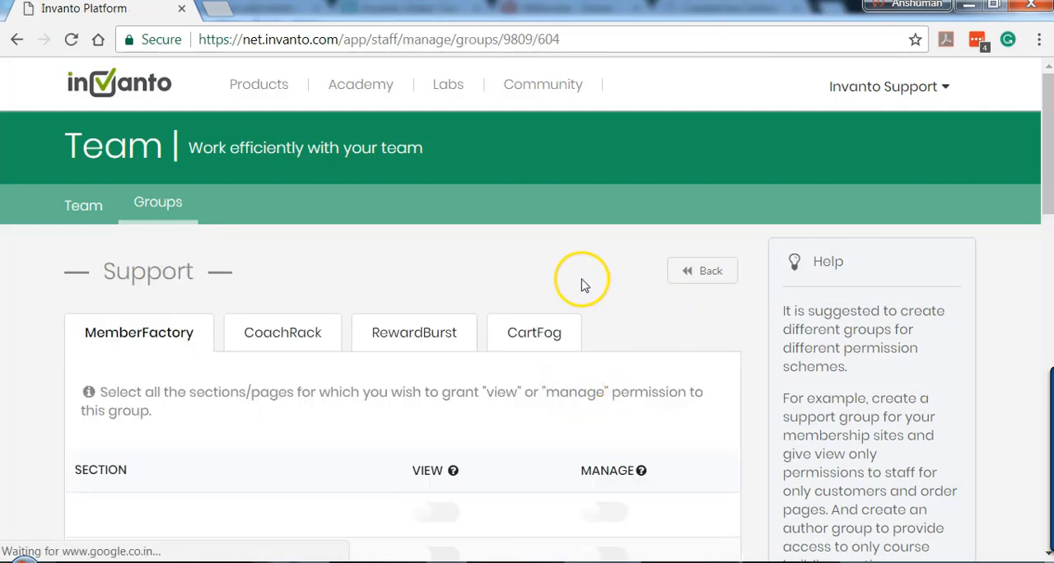
{"action": "scroll", "coordinate": [582, 285], "scroll_direction": "down", "scroll_amount": 3}
{"action": "scroll", "coordinate": [546, 289], "scroll_direction": "up", "scroll_amount": 1}
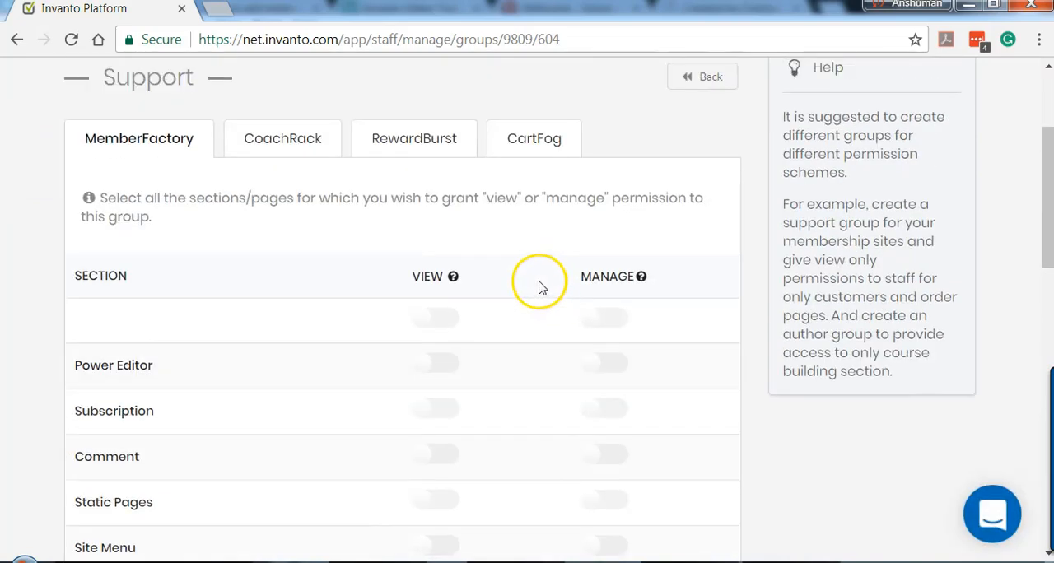
{"action": "scroll", "coordinate": [521, 264], "scroll_direction": "down", "scroll_amount": 2}
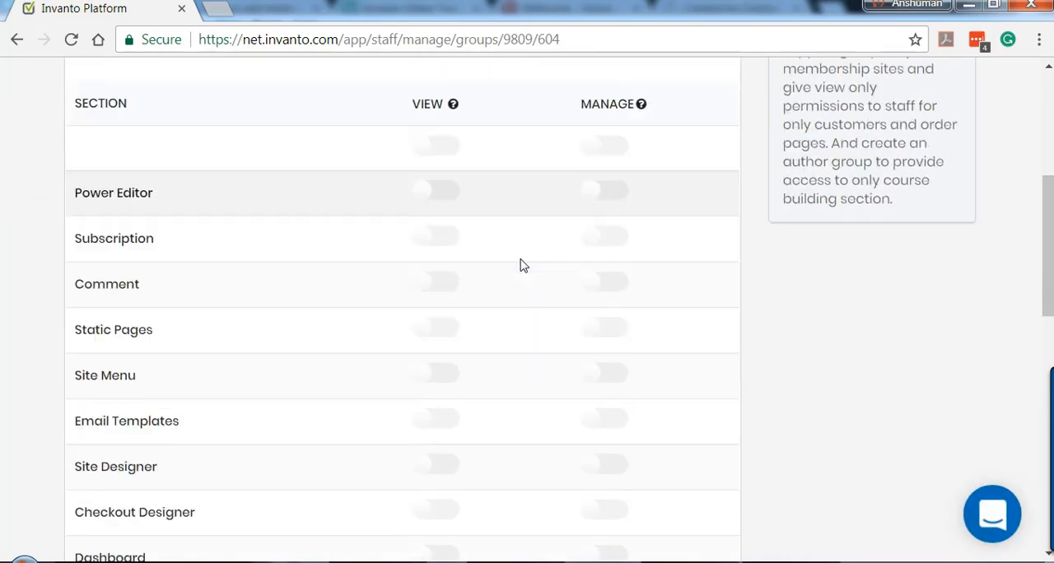
{"action": "scroll", "coordinate": [520, 266], "scroll_direction": "down", "scroll_amount": 9}
{"action": "scroll", "coordinate": [521, 265], "scroll_direction": "up", "scroll_amount": 9}
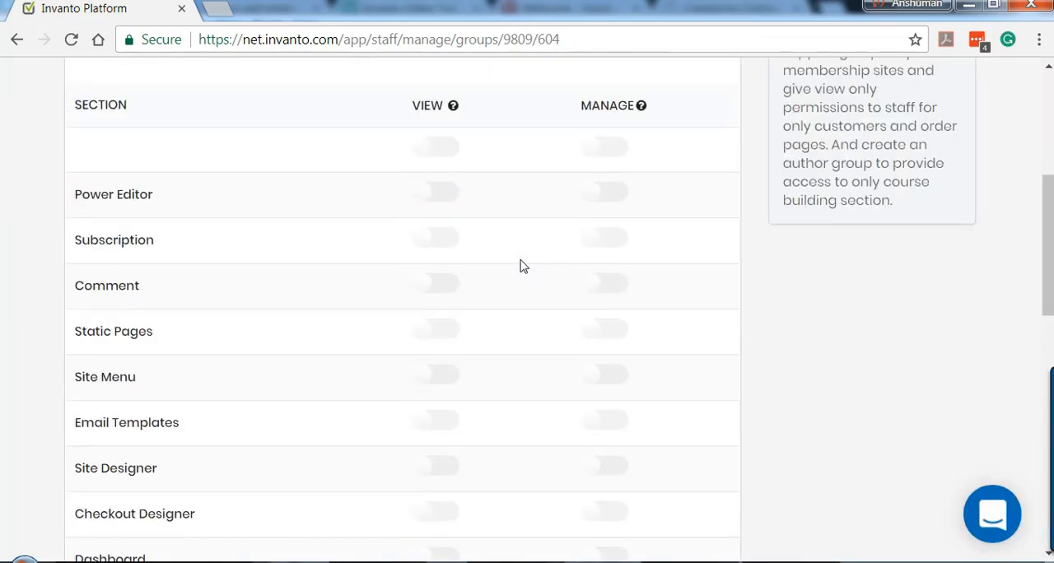
{"action": "scroll", "coordinate": [521, 265], "scroll_direction": "up", "scroll_amount": 5}
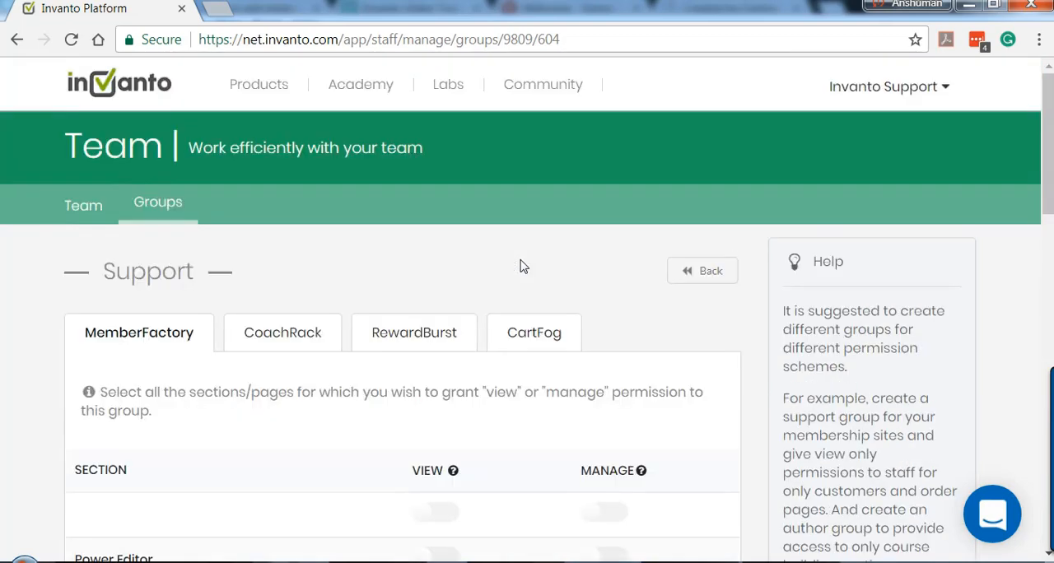
{"action": "scroll", "coordinate": [520, 266], "scroll_direction": "down", "scroll_amount": 2}
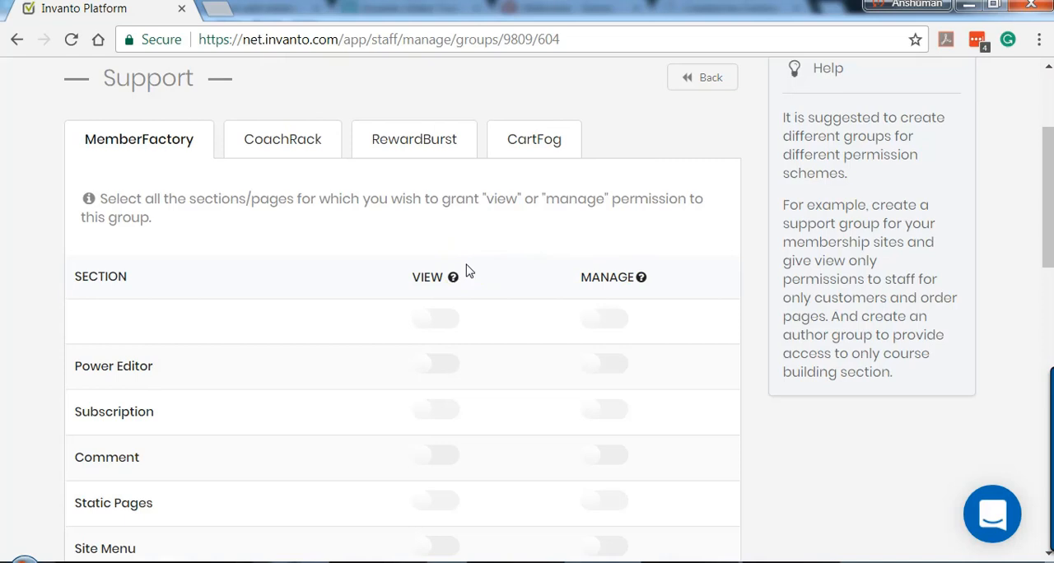
{"action": "scroll", "coordinate": [469, 272], "scroll_direction": "down", "scroll_amount": 1}
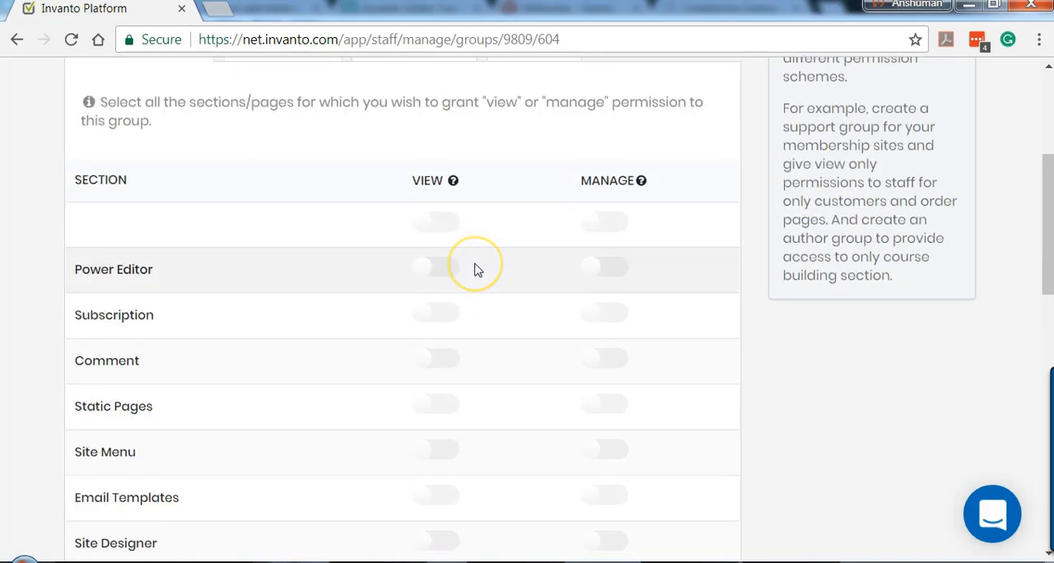
Step: Grant the Support group manage permission for all MemberFactory sections and review the list
{"action": "left_click", "coordinate": [610, 224]}
{"action": "scroll", "coordinate": [499, 242], "scroll_direction": "down", "scroll_amount": 1}
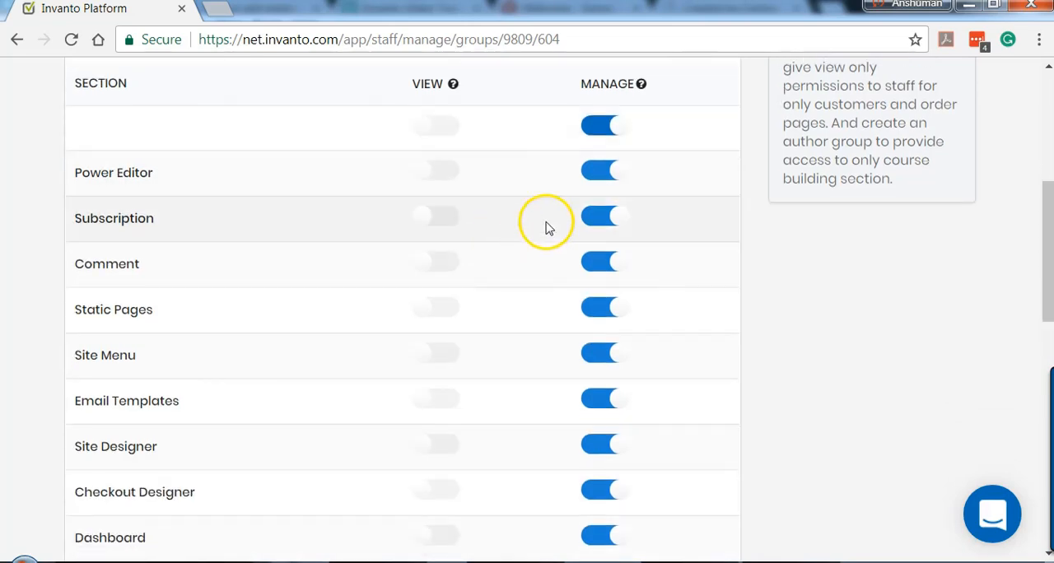
{"action": "scroll", "coordinate": [521, 342], "scroll_direction": "down", "scroll_amount": 4}
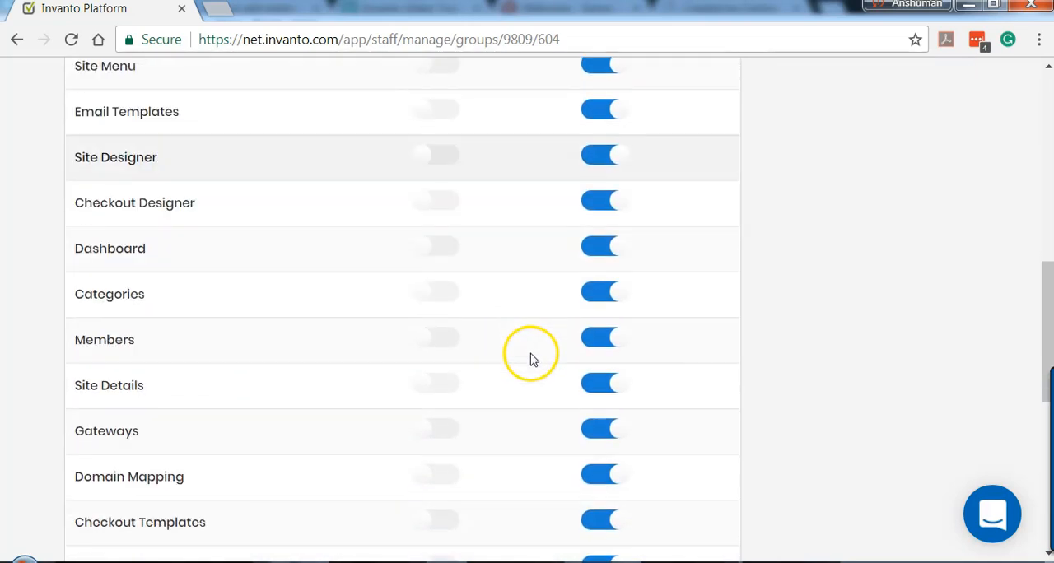
{"action": "scroll", "coordinate": [532, 361], "scroll_direction": "down", "scroll_amount": 3}
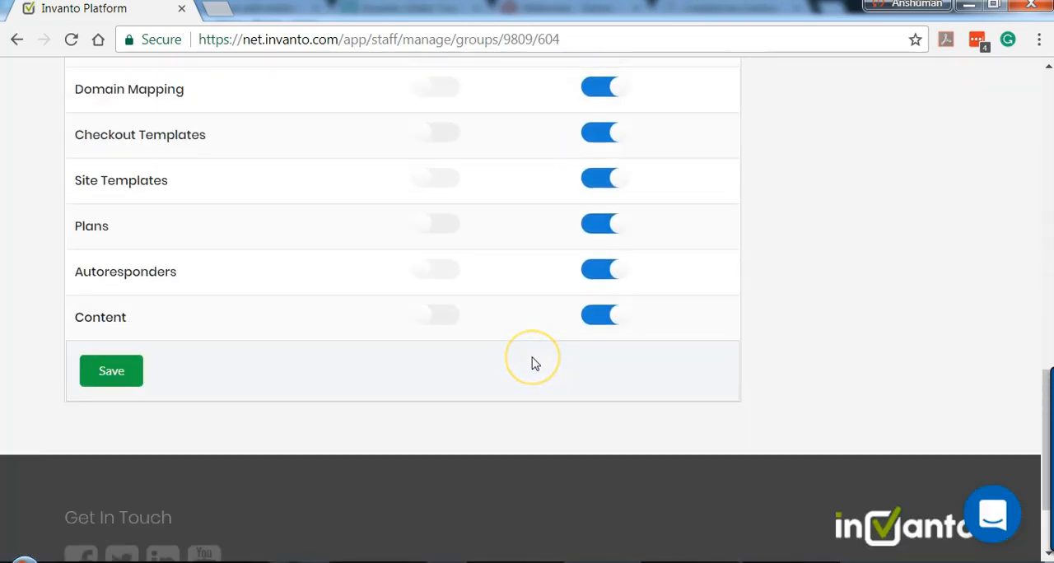
{"action": "scroll", "coordinate": [532, 364], "scroll_direction": "up", "scroll_amount": 8}
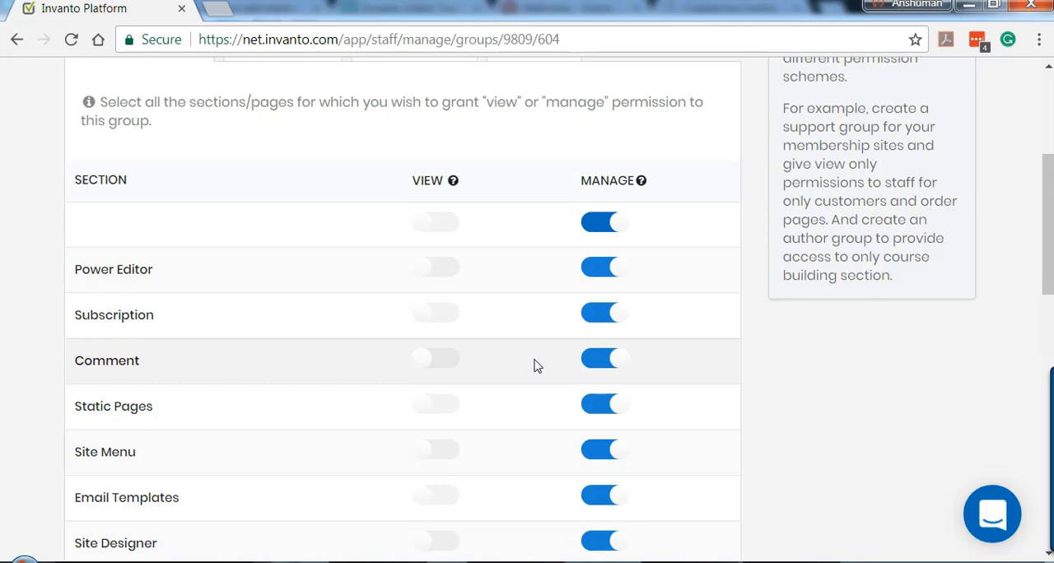
{"action": "left_click", "coordinate": [542, 352]}
Step: Grant the Support group view permission for all MemberFactory sections
{"action": "left_click", "coordinate": [456, 227]}
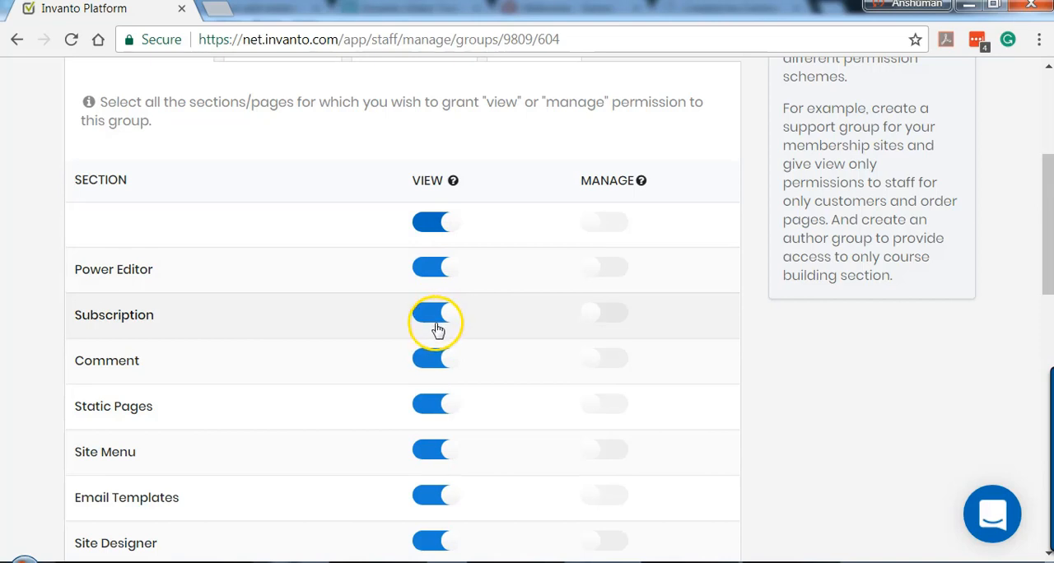
{"action": "scroll", "coordinate": [437, 331], "scroll_direction": "down", "scroll_amount": 4}
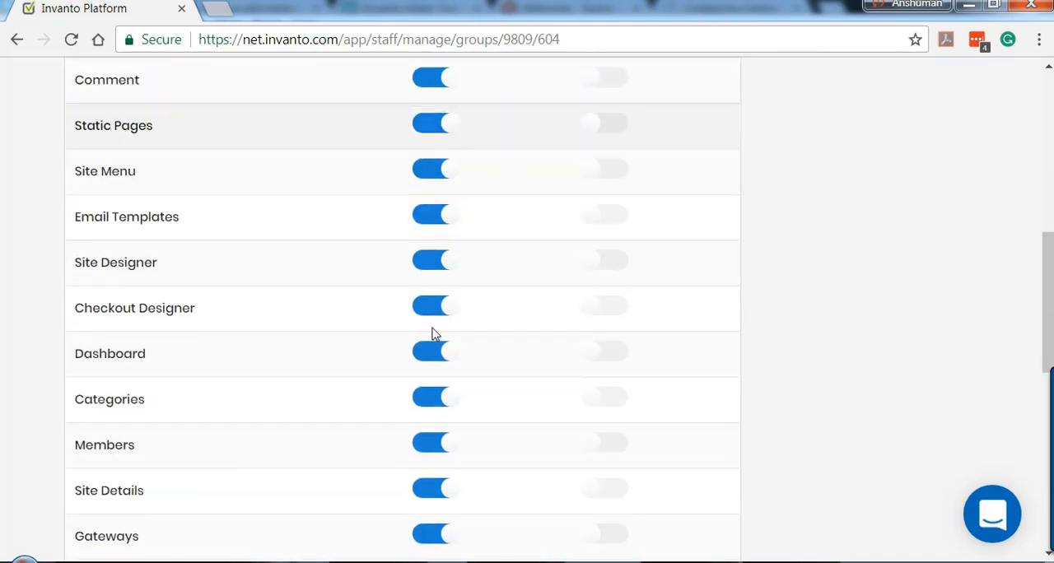
{"action": "scroll", "coordinate": [432, 333], "scroll_direction": "up", "scroll_amount": 2}
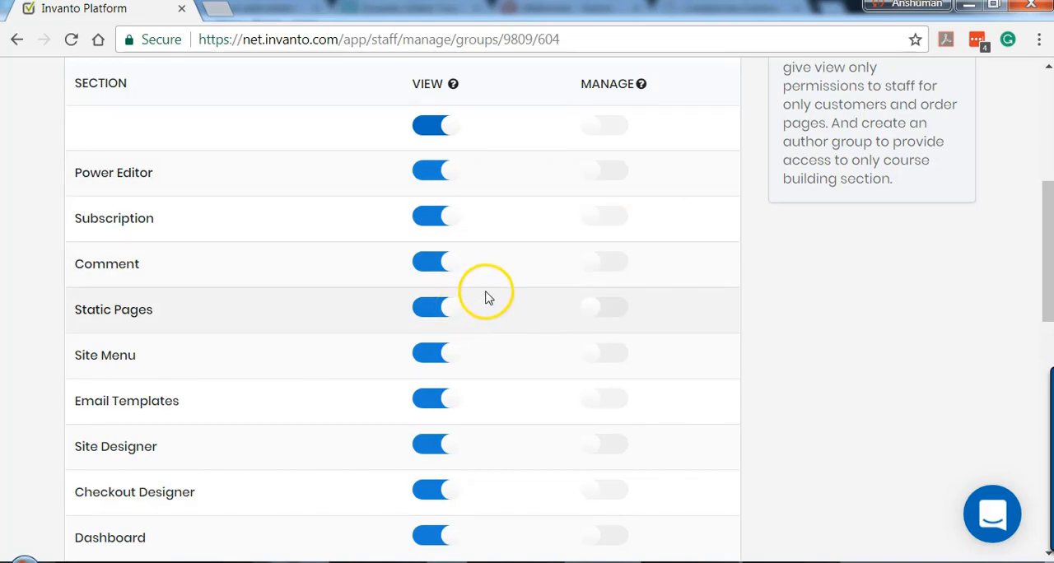
Step: Switch the Site Menu, Checkout Designer and Site Designer sections to manage permission for the Support group
{"action": "left_click", "coordinate": [614, 354]}
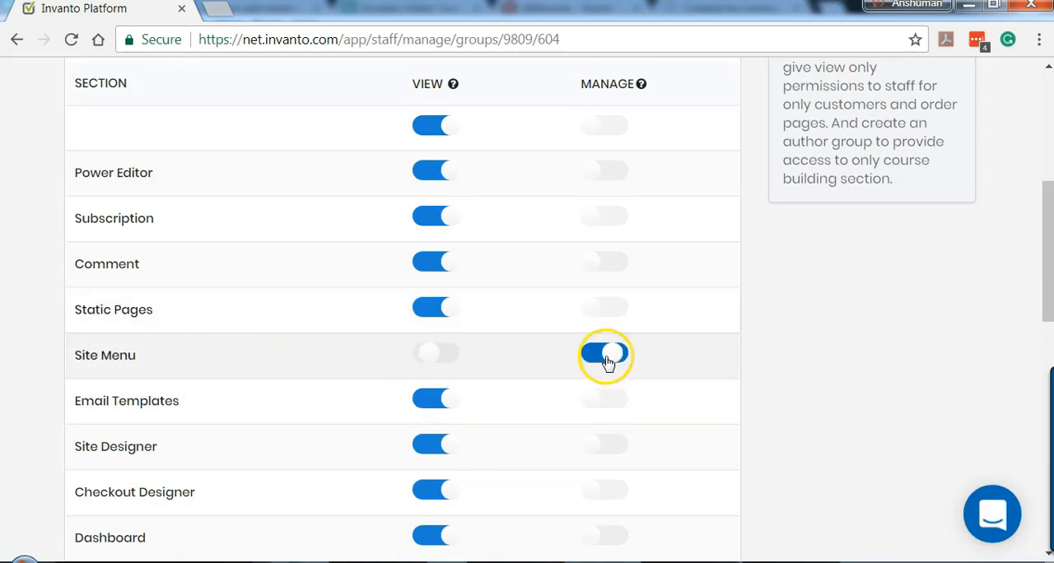
{"action": "scroll", "coordinate": [366, 364], "scroll_direction": "down", "scroll_amount": 2}
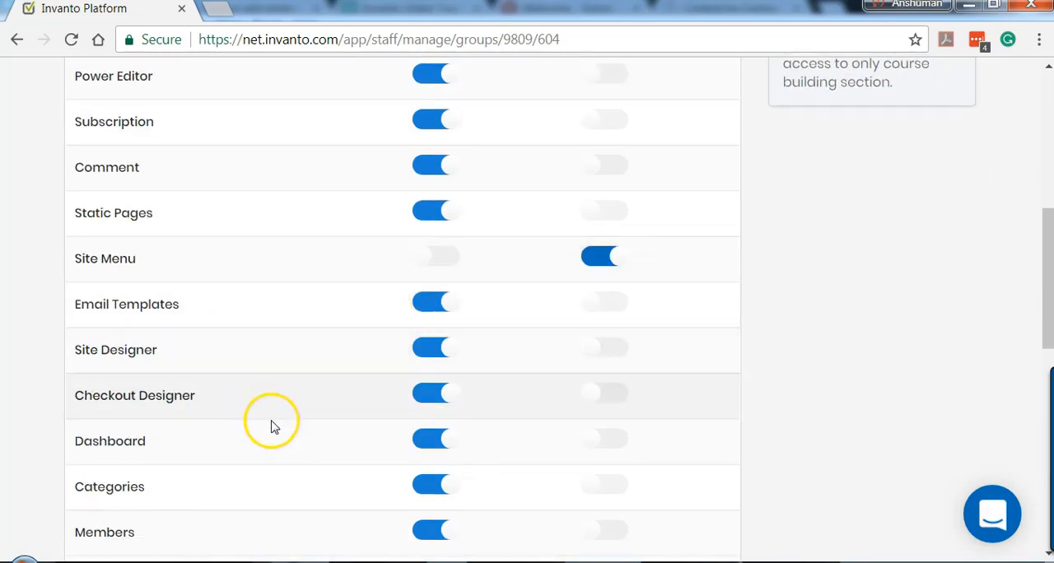
{"action": "left_click", "coordinate": [622, 396]}
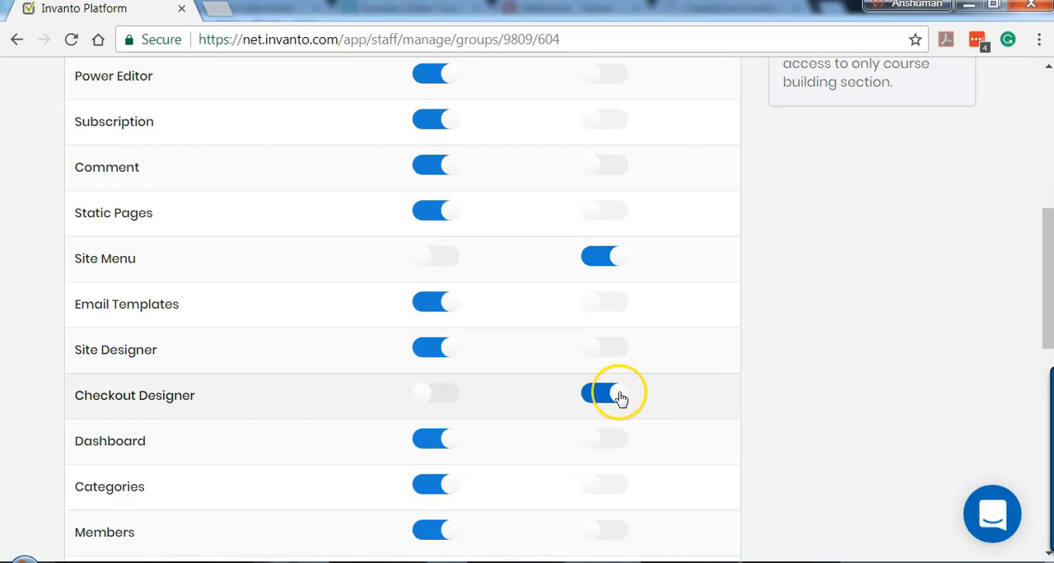
{"action": "left_click", "coordinate": [588, 363]}
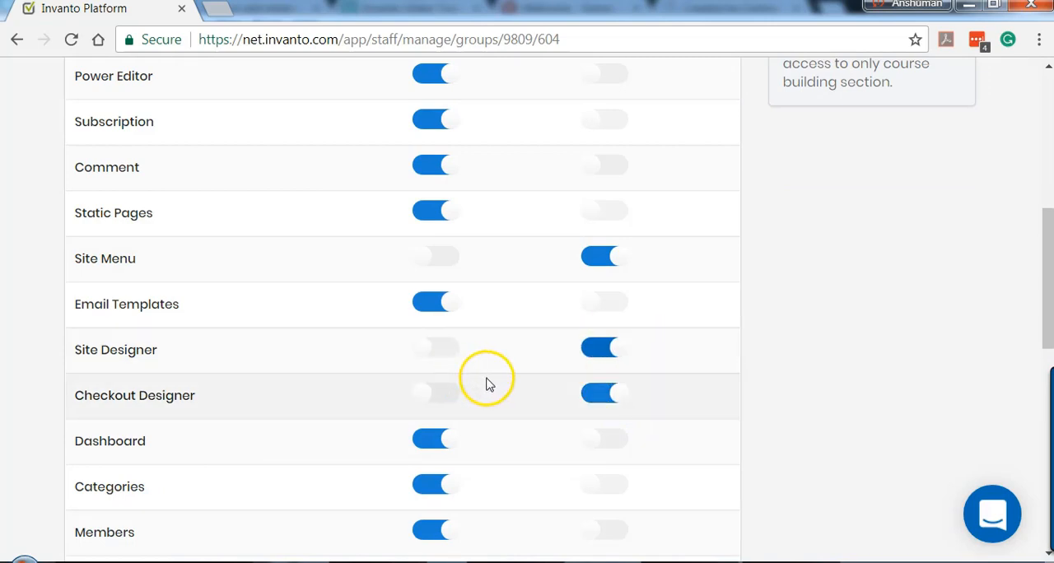
{"action": "scroll", "coordinate": [486, 384], "scroll_direction": "up", "scroll_amount": 2}
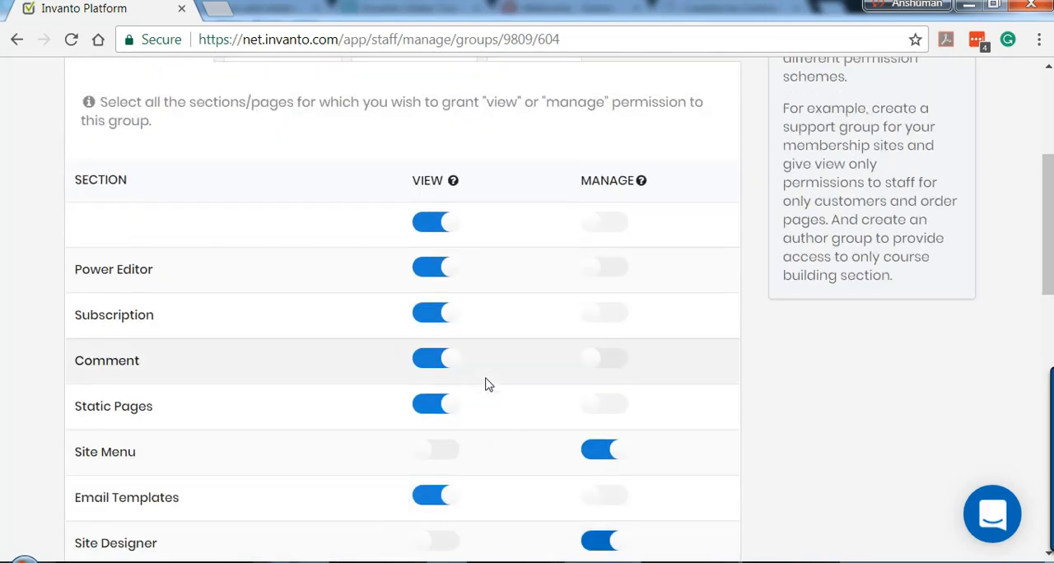
{"action": "scroll", "coordinate": [498, 370], "scroll_direction": "down", "scroll_amount": 2}
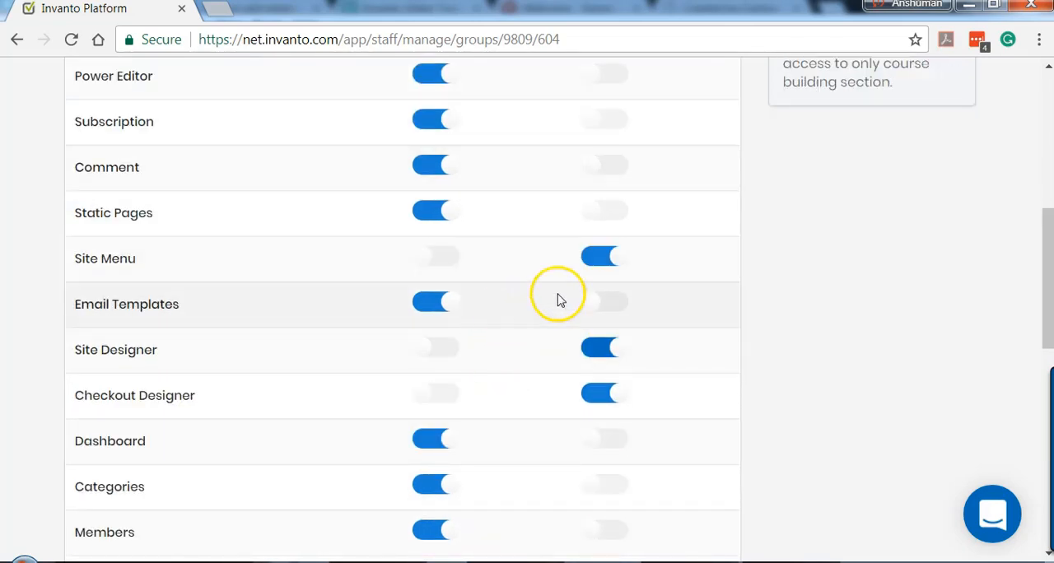
{"action": "scroll", "coordinate": [654, 328], "scroll_direction": "up", "scroll_amount": 1}
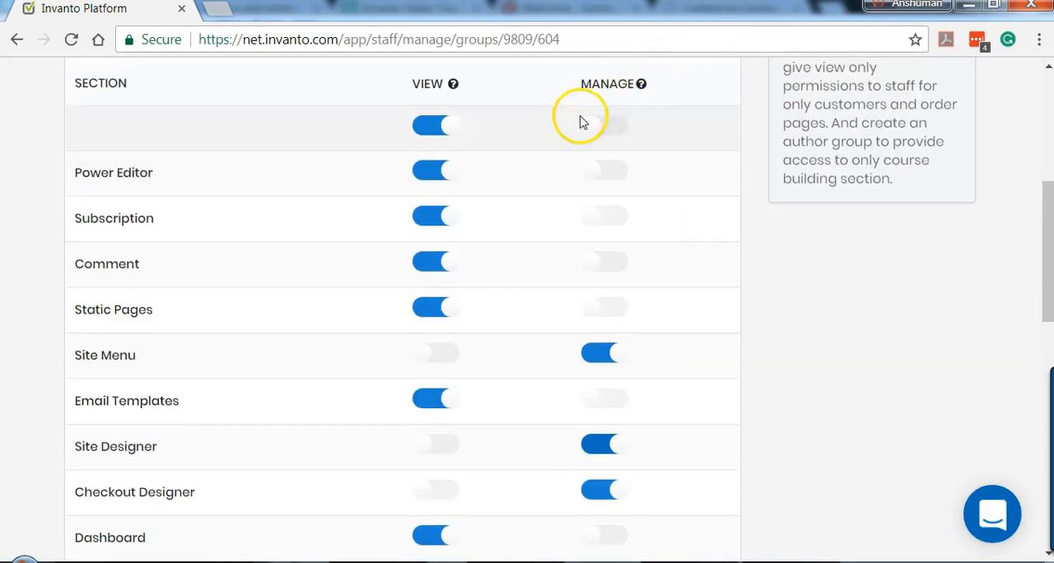
{"action": "scroll", "coordinate": [573, 247], "scroll_direction": "down", "scroll_amount": 1}
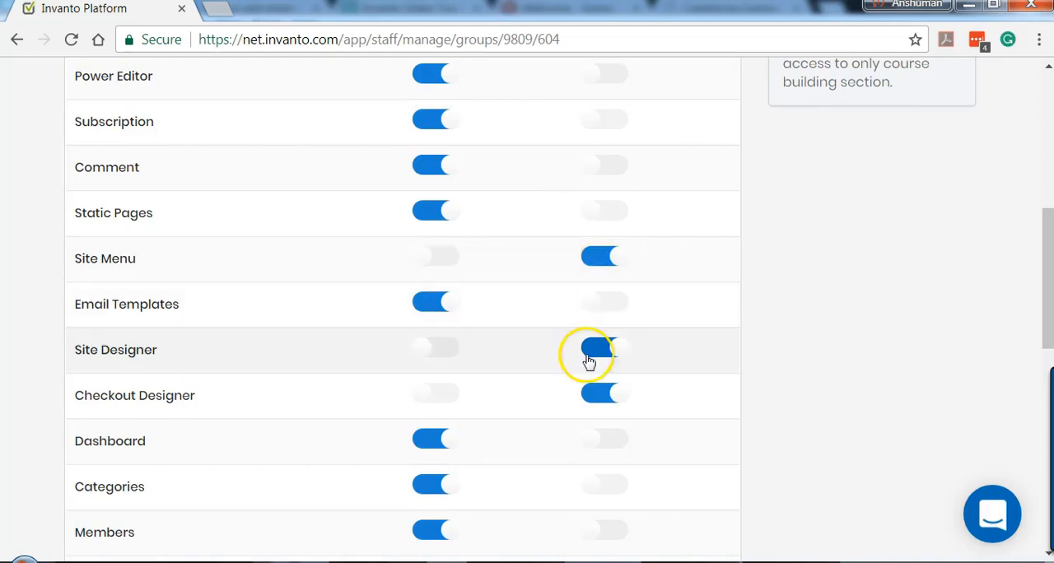
Step: Save the Support group's MemberFactory permissions
{"action": "scroll", "coordinate": [512, 351], "scroll_direction": "down", "scroll_amount": 2}
{"action": "scroll", "coordinate": [512, 352], "scroll_direction": "down", "scroll_amount": 3}
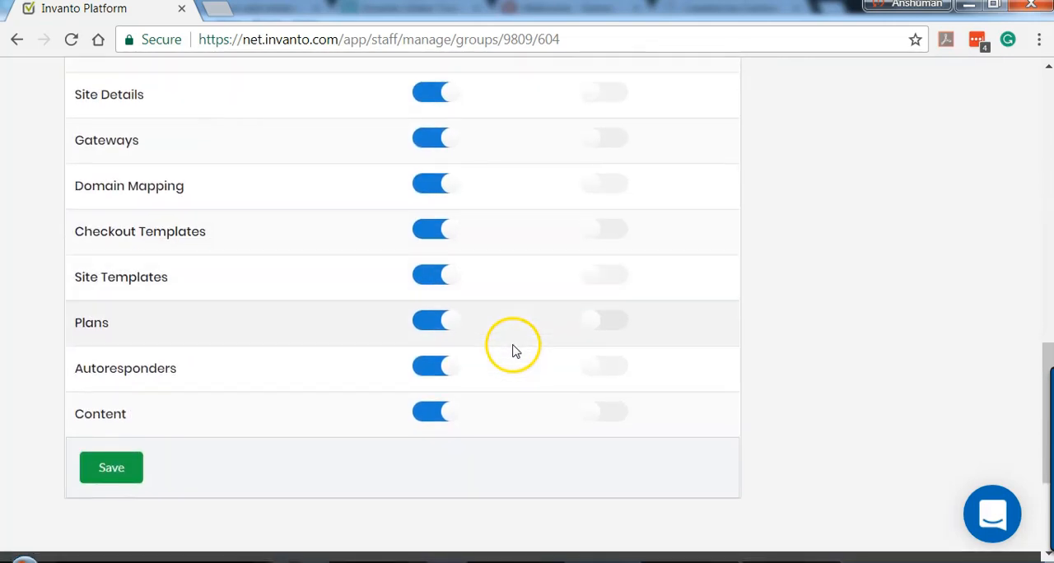
{"action": "left_click", "coordinate": [116, 477]}
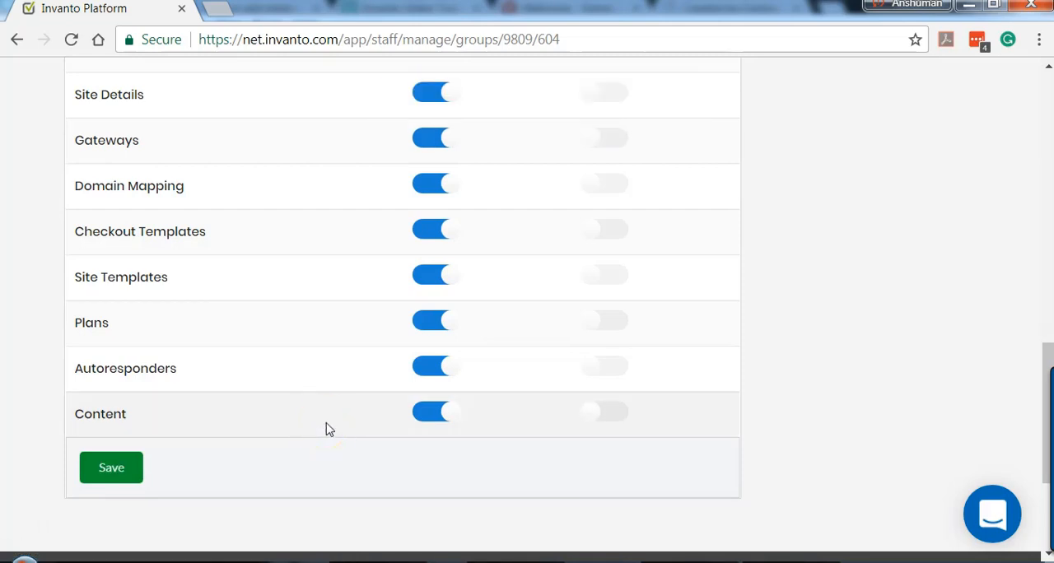
Step: Return to the list of team members
{"action": "scroll", "coordinate": [354, 407], "scroll_direction": "up", "scroll_amount": 15}
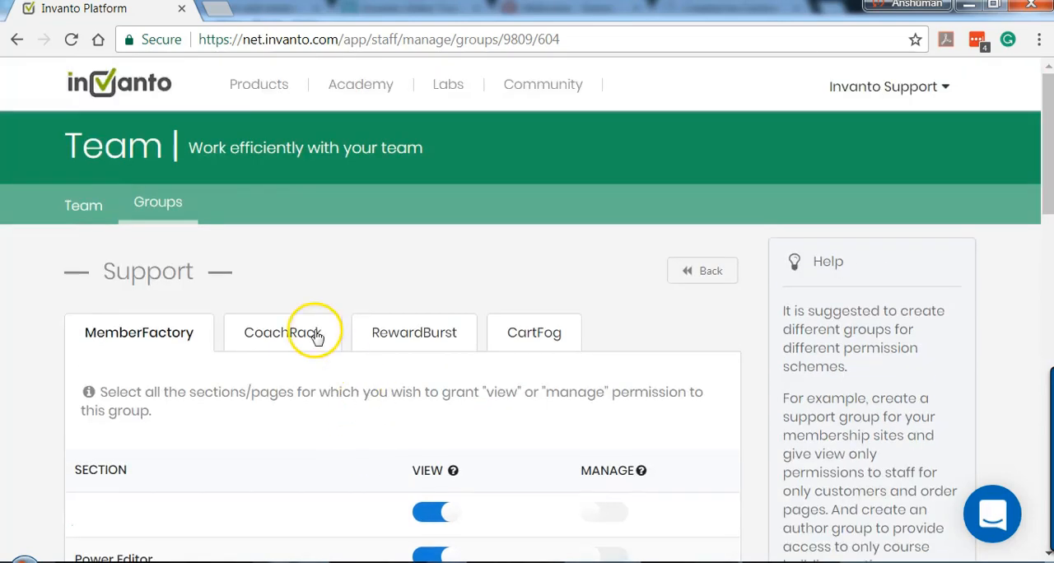
{"action": "left_click", "coordinate": [82, 210]}
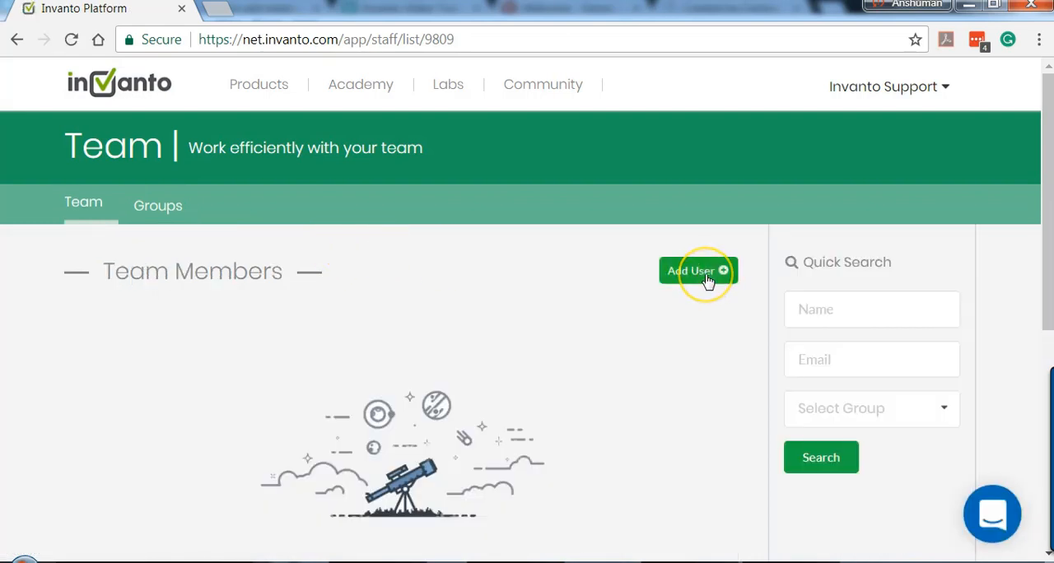
Step: Start adding a new user to the team and fill in the team member's e-mail address
{"action": "left_click", "coordinate": [702, 274]}
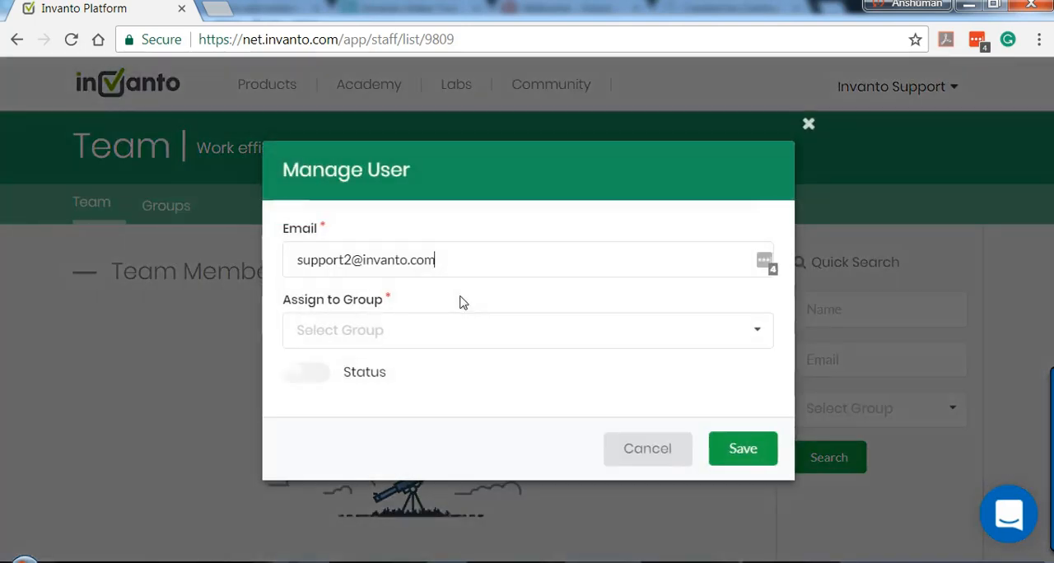
{"action": "left_click_drag", "start_coordinate": [459, 265], "coordinate": [305, 272]}
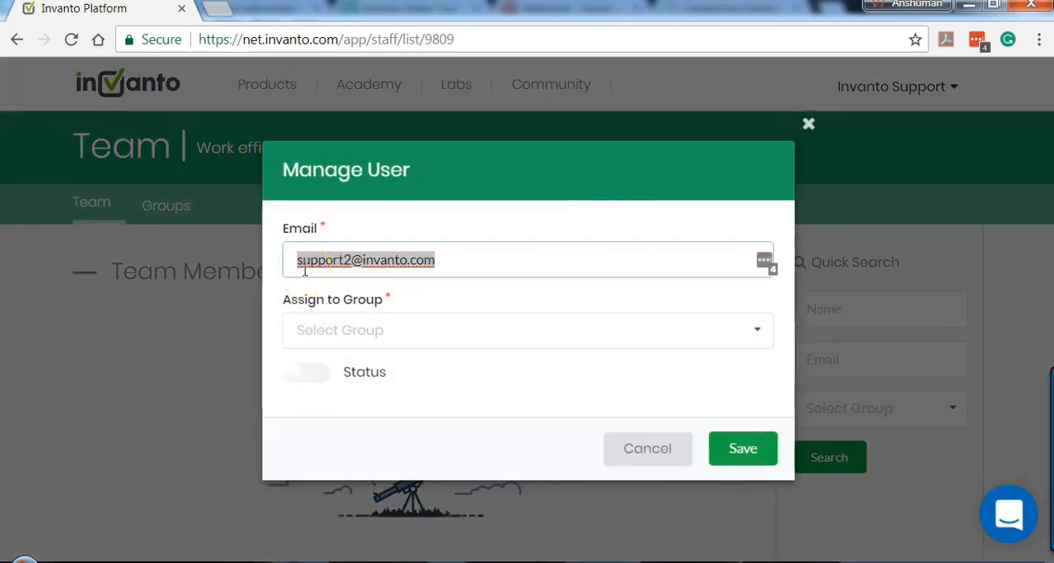
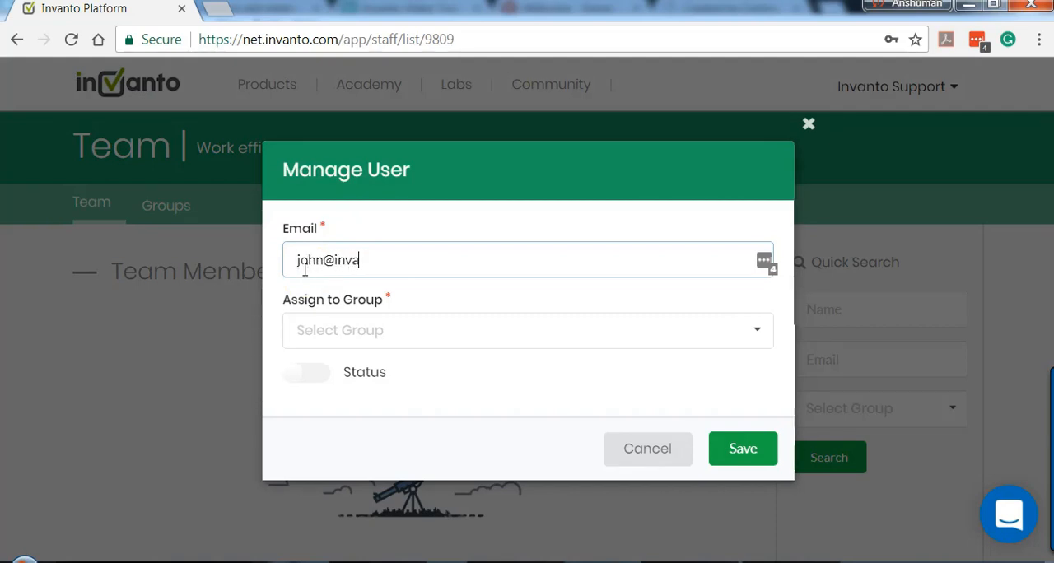
{"action": "left_click", "coordinate": [353, 331]}
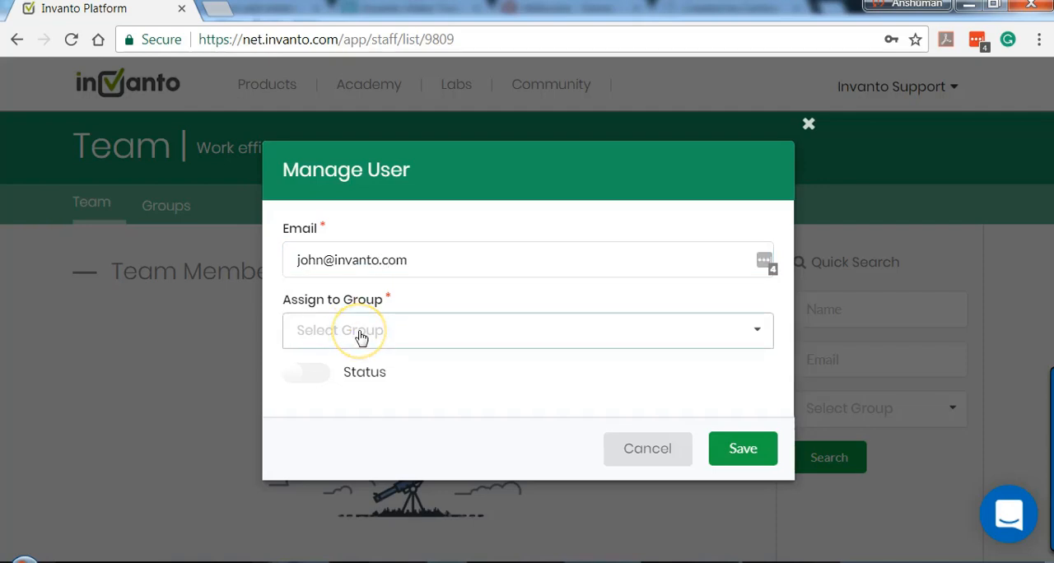
{"action": "left_click", "coordinate": [349, 366]}
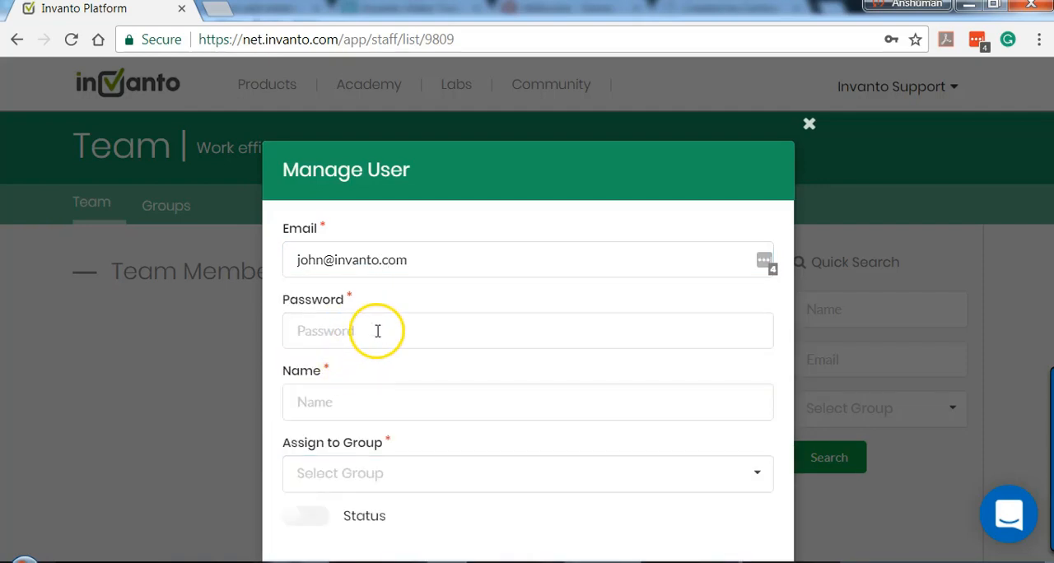
Step: Enter the account password and the name for the new team member
{"action": "left_click_drag", "start_coordinate": [417, 261], "coordinate": [298, 261]}
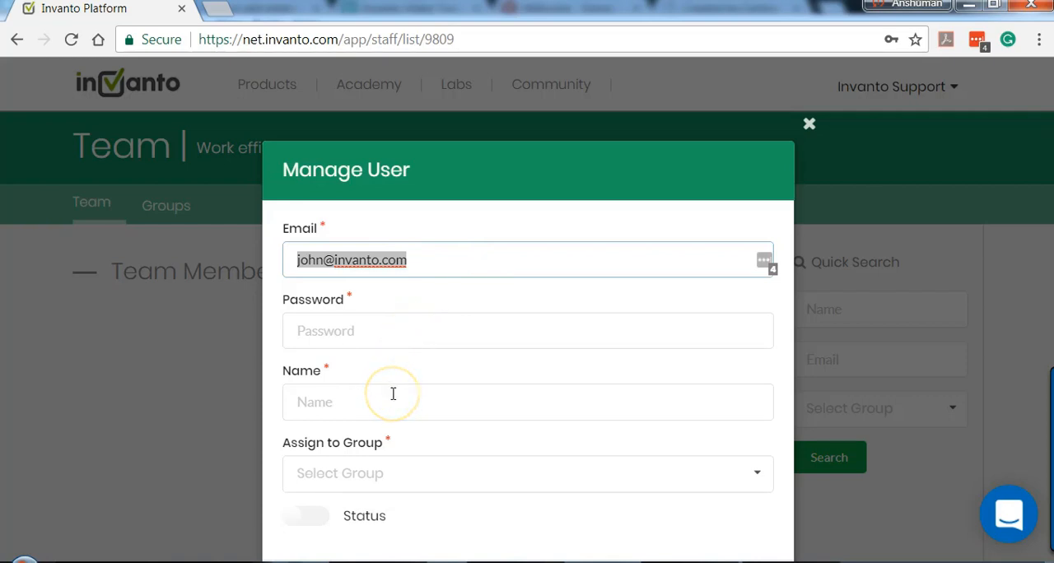
{"action": "left_click", "coordinate": [389, 329]}
{"action": "type", "text": "passwor"}
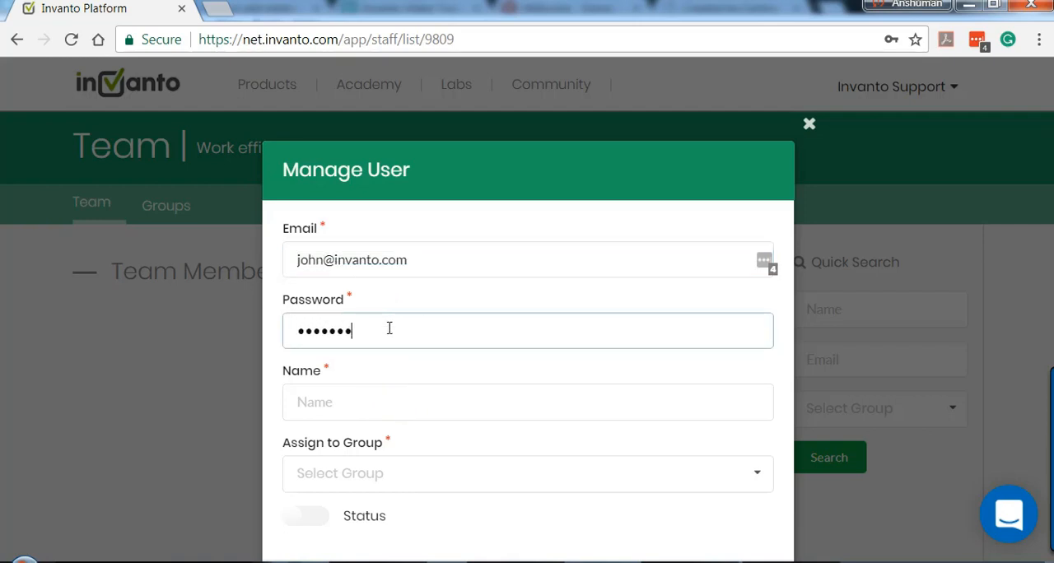
{"action": "type", "text": "d"}
{"action": "key", "text": "Tab"}
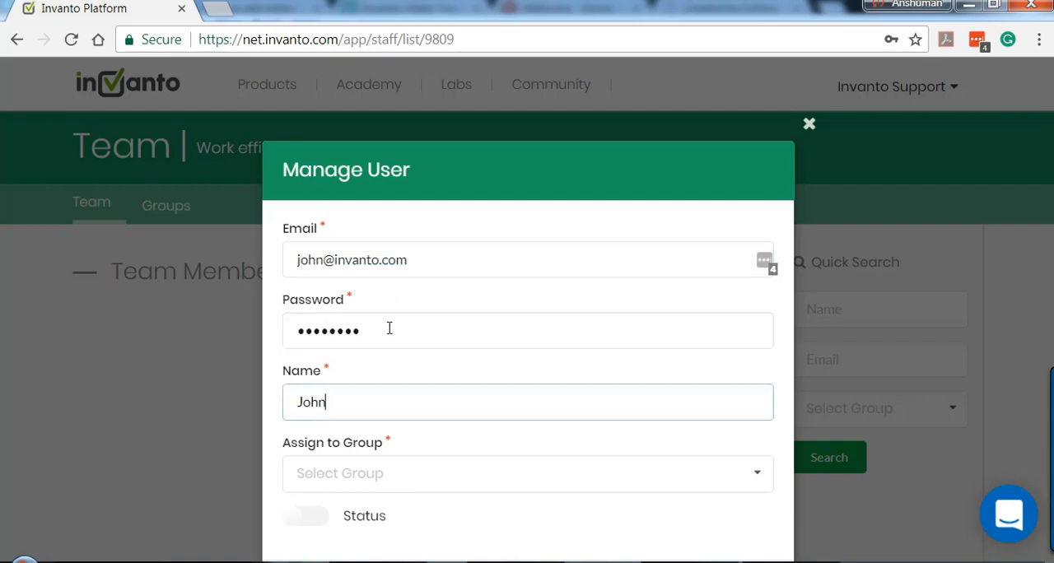
Step: Assign the new team member to the Support group and enable the member's status
{"action": "left_click", "coordinate": [369, 484]}
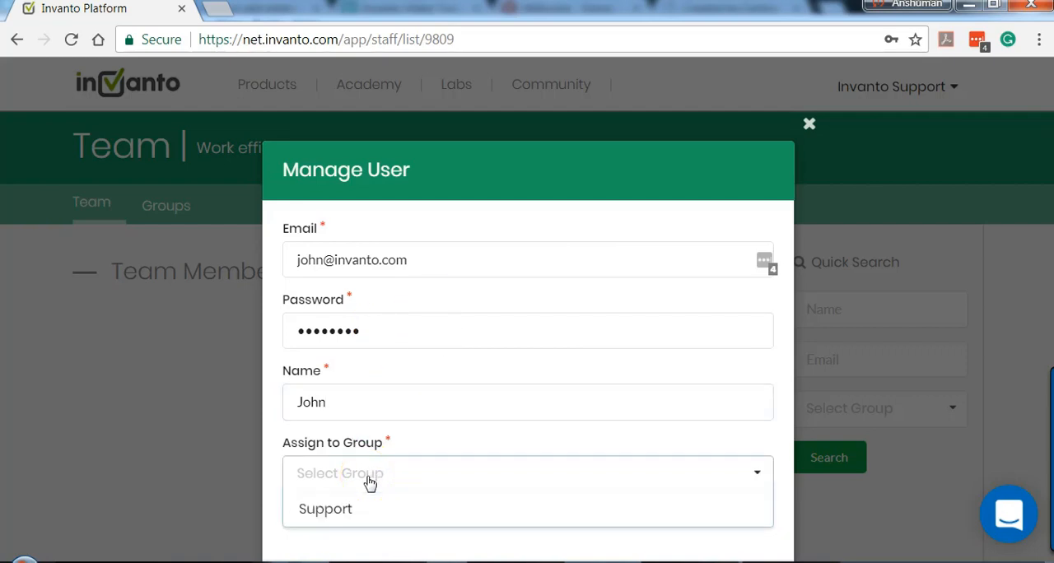
{"action": "left_click", "coordinate": [348, 507]}
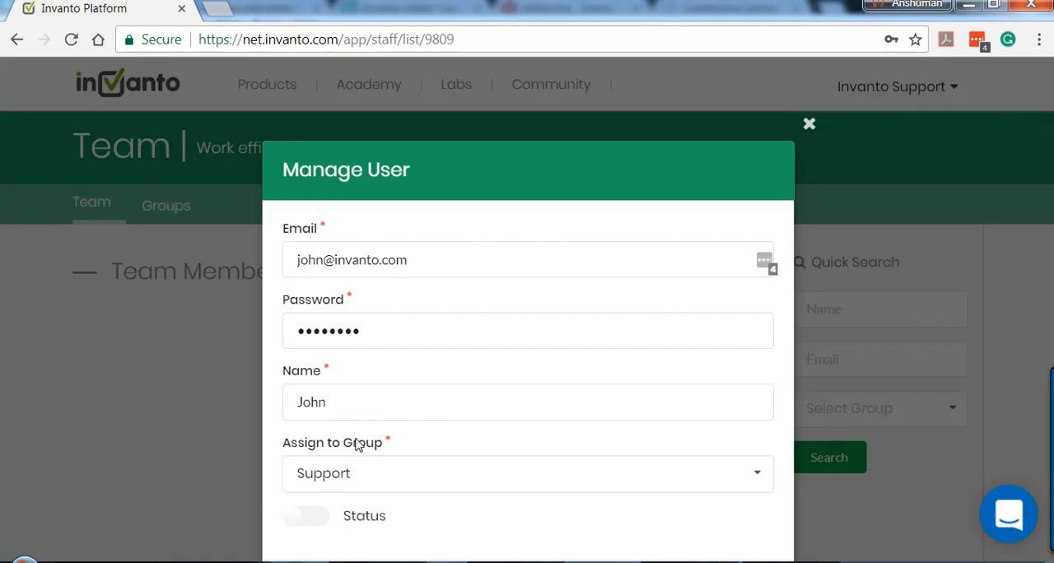
{"action": "left_click", "coordinate": [313, 523]}
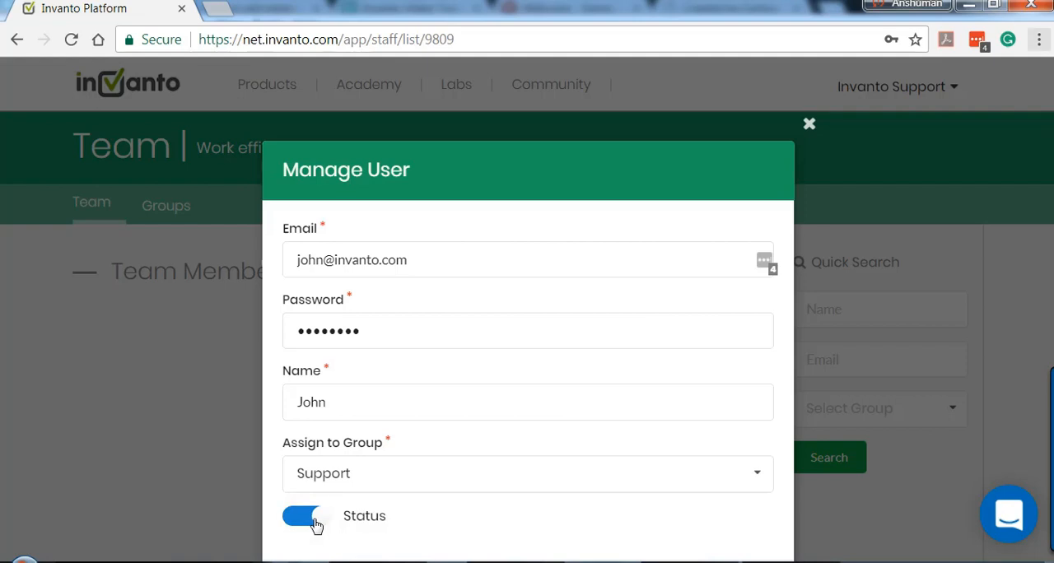
Step: Save the new team member and dismiss the browser and LastPass offers to store the password
{"action": "key", "text": "F11"}
{"action": "left_click", "coordinate": [756, 501]}
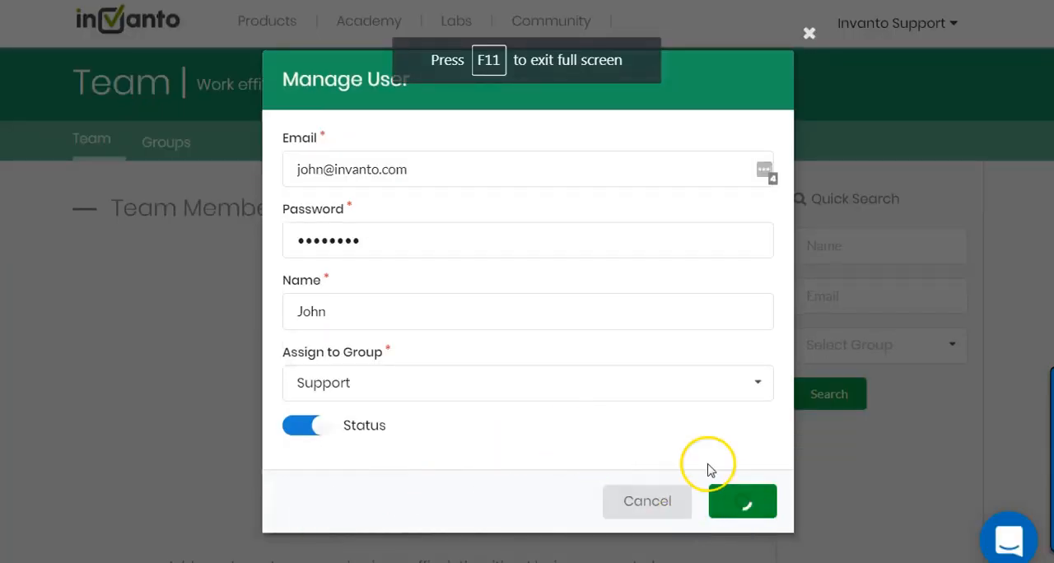
{"action": "key", "text": "F11"}
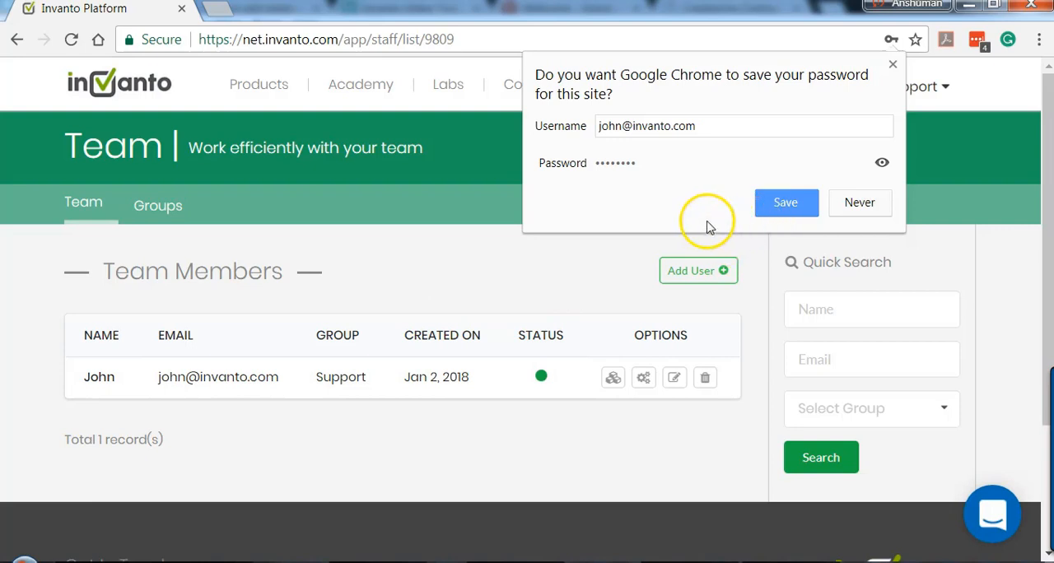
{"action": "left_click", "coordinate": [893, 64]}
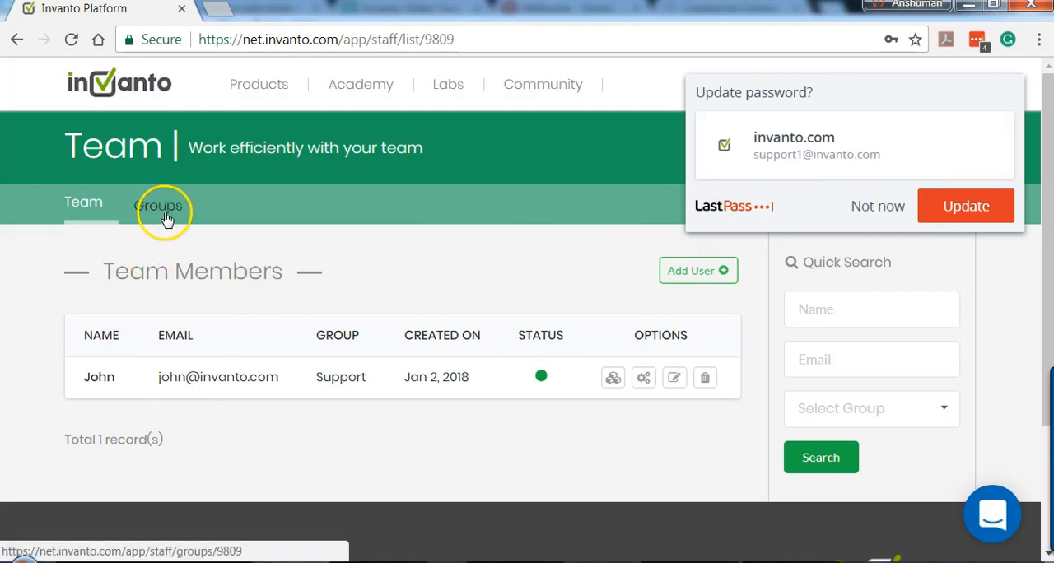
{"action": "left_click", "coordinate": [893, 213]}
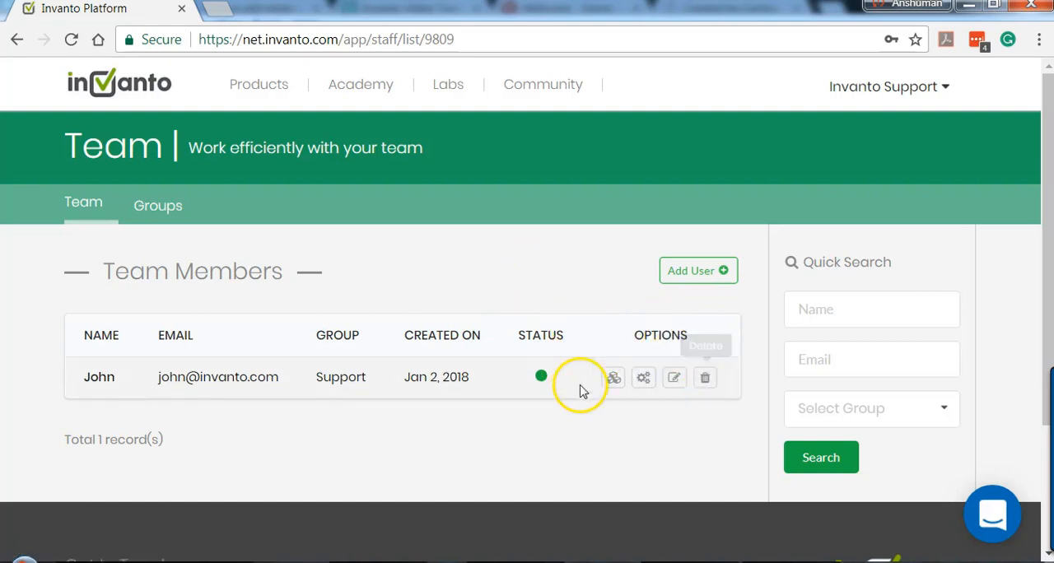
Step: View the team member's editable details and close them without changing anything
{"action": "left_click", "coordinate": [675, 378]}
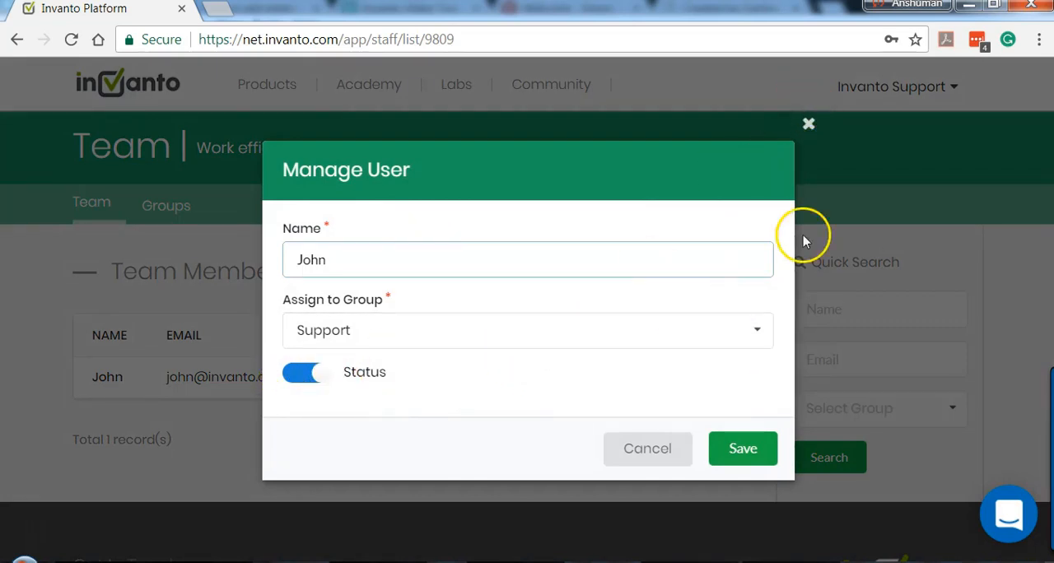
{"action": "left_click", "coordinate": [809, 124]}
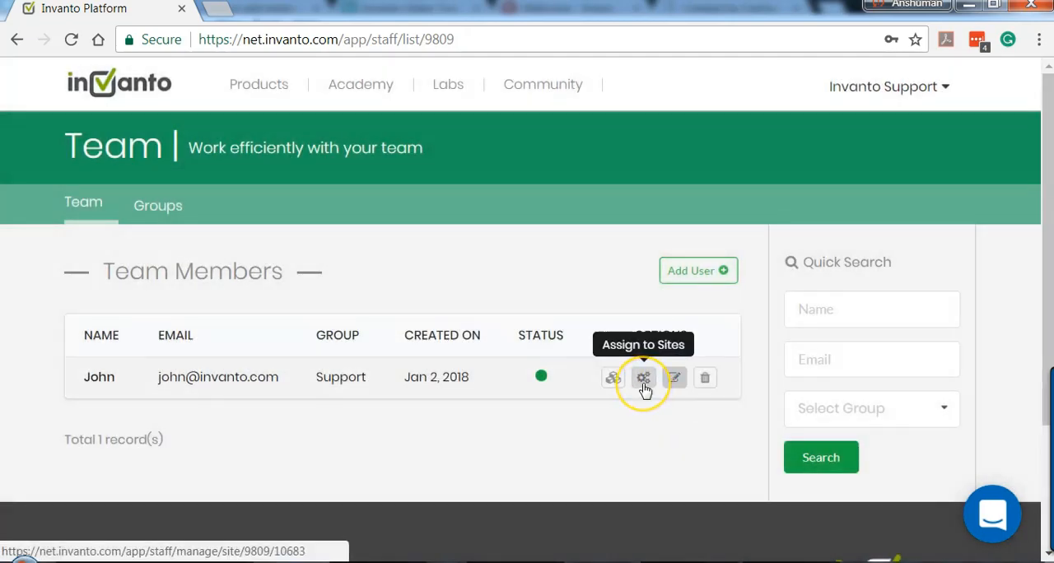
Step: Assign the MF Training membership site to the team member and return to the list of team members
{"action": "left_click", "coordinate": [645, 385]}
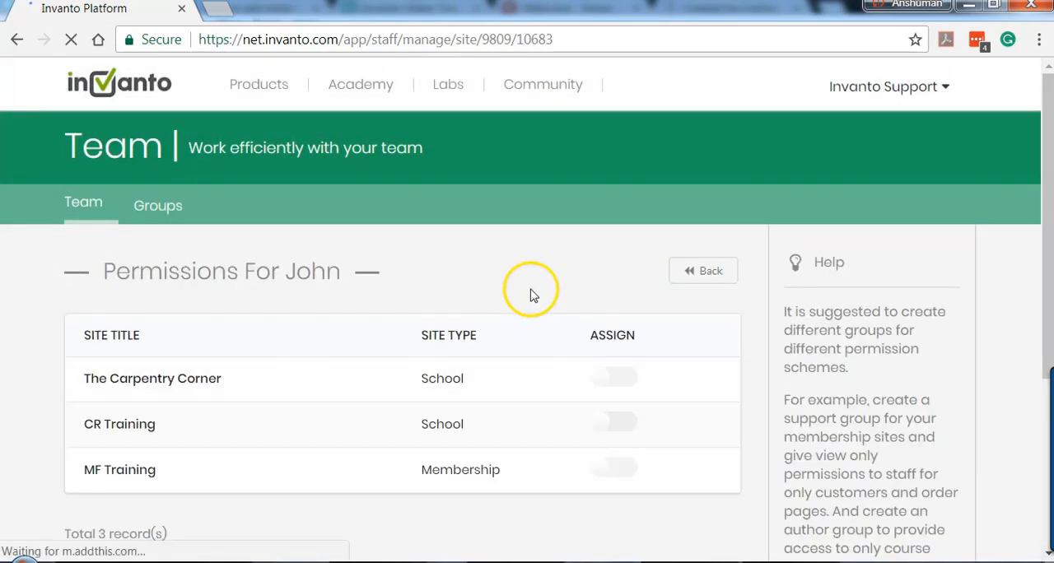
{"action": "scroll", "coordinate": [531, 289], "scroll_direction": "down", "scroll_amount": 1}
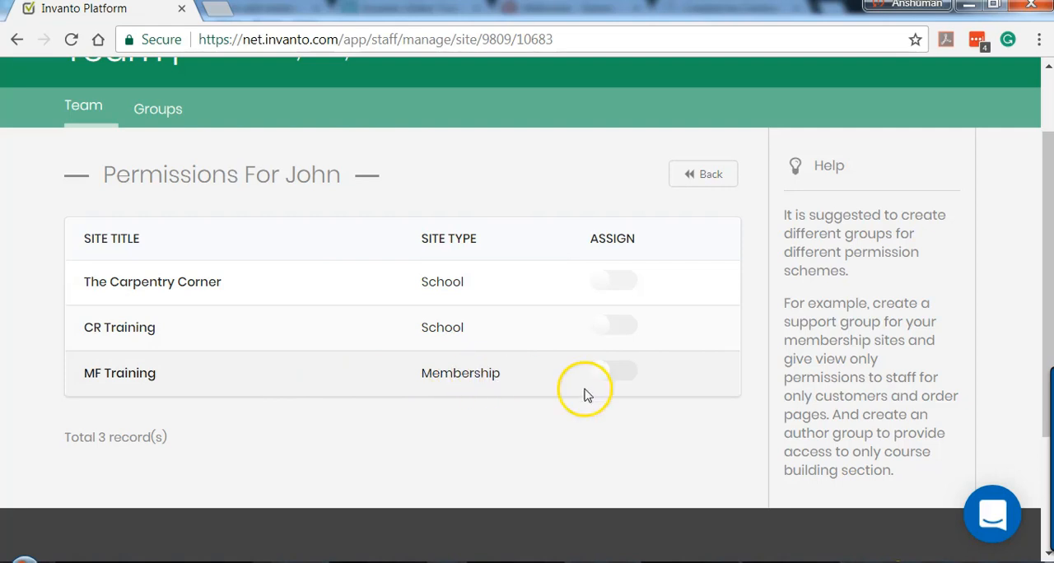
{"action": "left_click", "coordinate": [629, 379]}
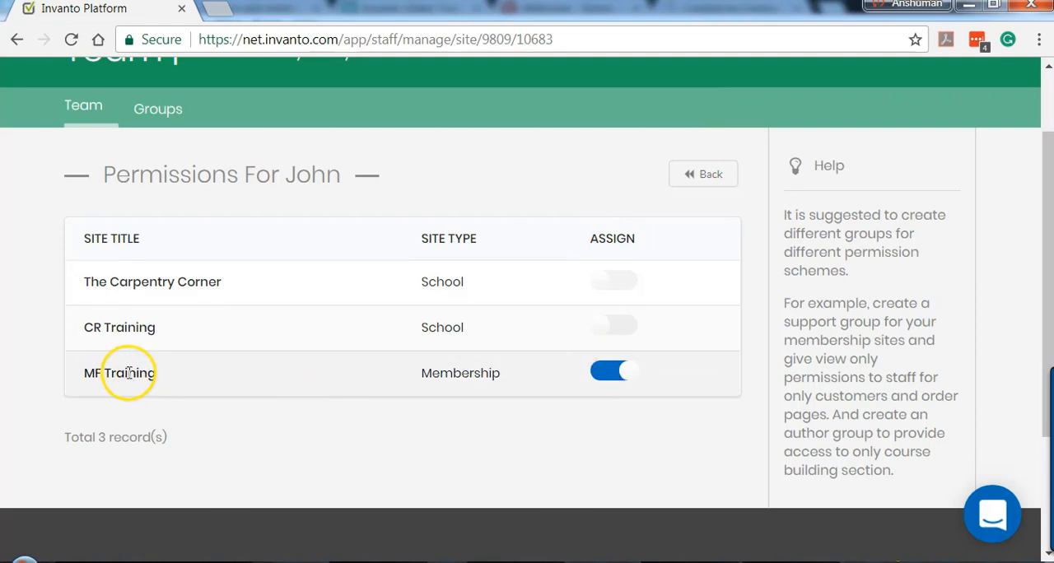
{"action": "left_click", "coordinate": [697, 177]}
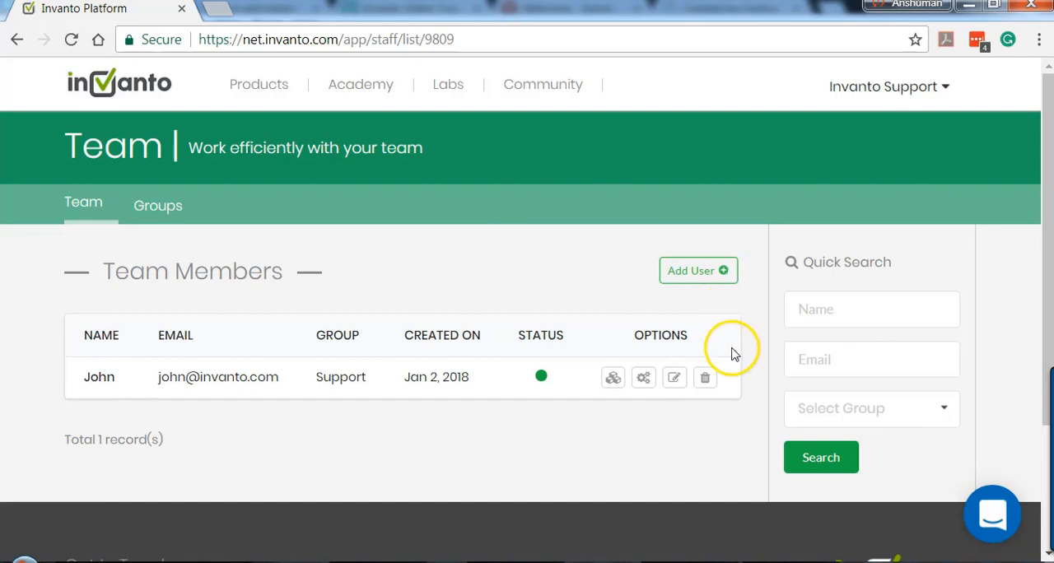
Step: Give the team member access to the MemberFactory app and save the app assignment
{"action": "left_click", "coordinate": [613, 381]}
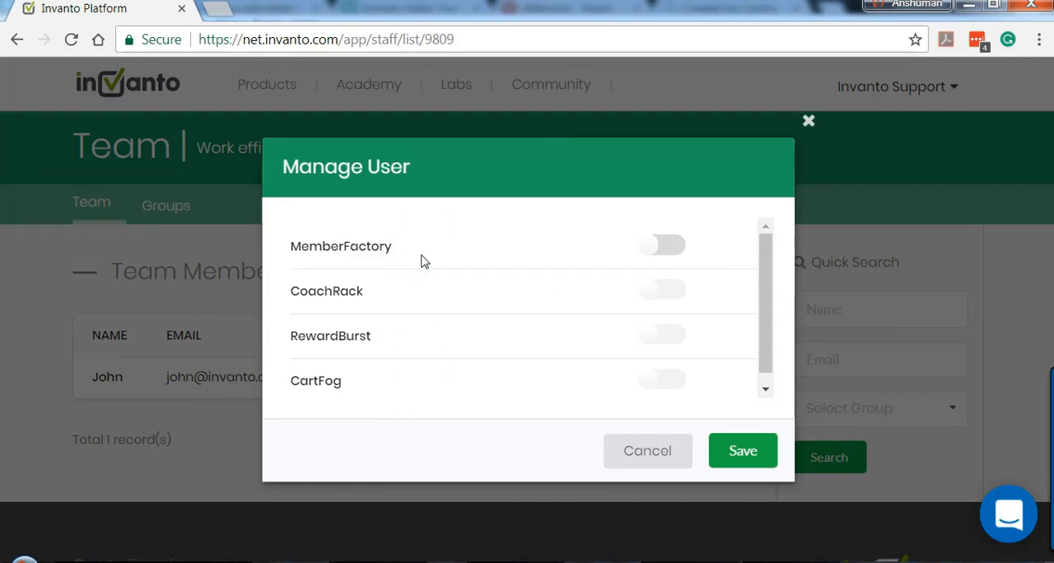
{"action": "left_click", "coordinate": [669, 247]}
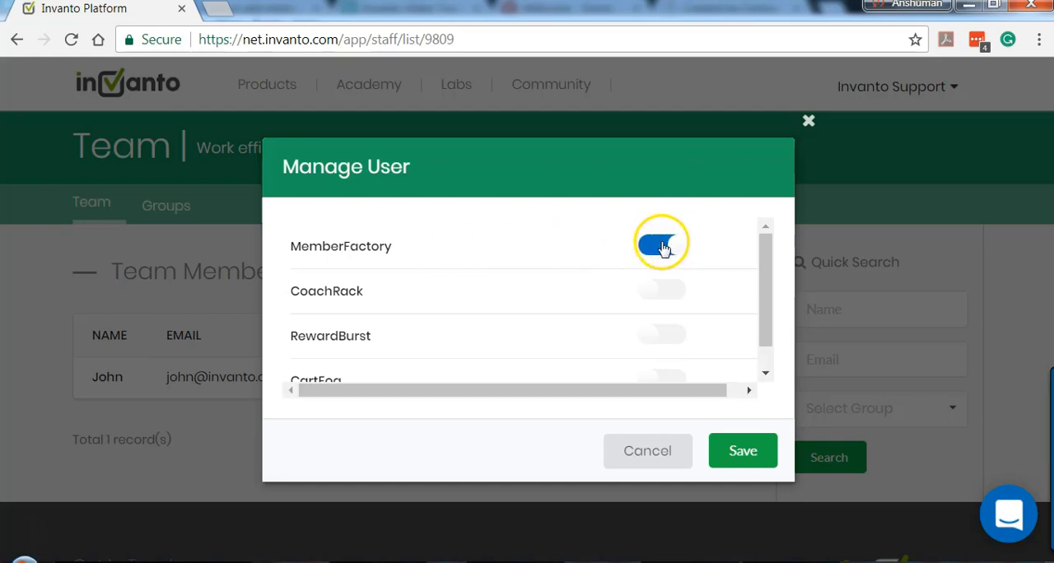
{"action": "mouse_move", "coordinate": [762, 243]}
{"action": "left_mouse_down"}
{"action": "mouse_move", "coordinate": [763, 283]}
{"action": "mouse_move", "coordinate": [765, 235]}
{"action": "left_mouse_up"}
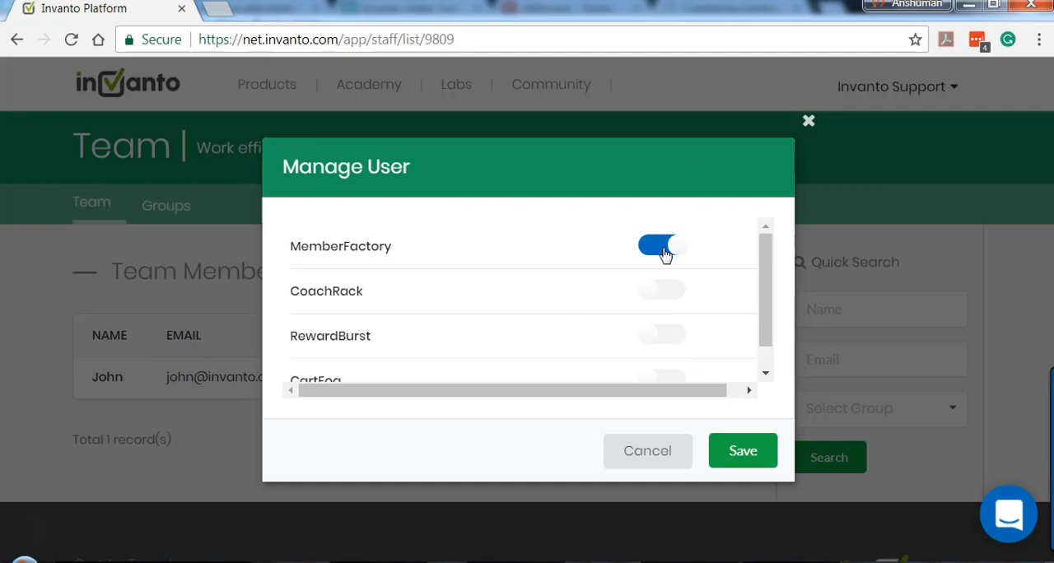
{"action": "left_click", "coordinate": [739, 454]}
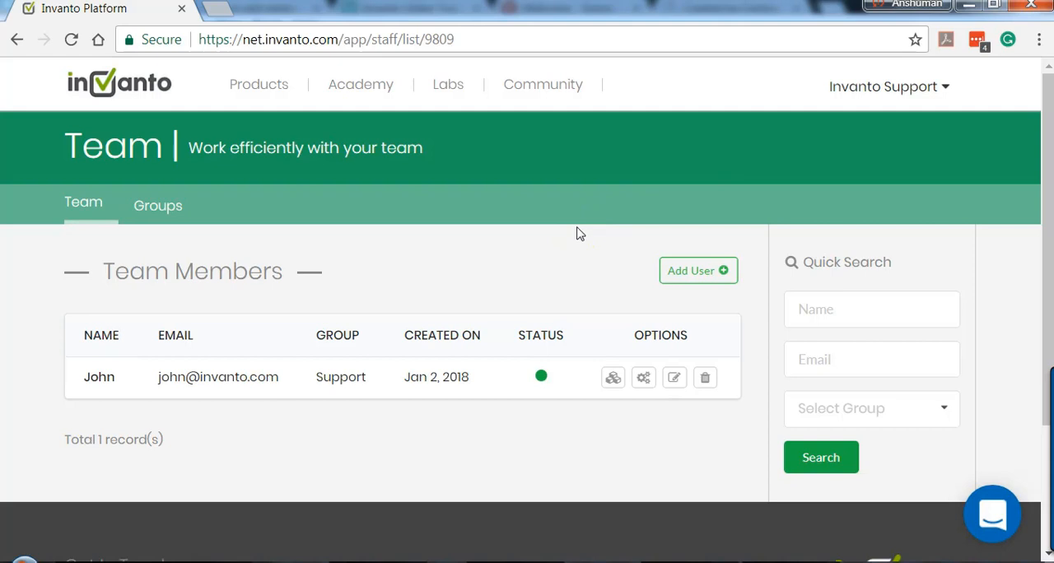
Step: Log out of the main account and enter the team member's e-mail on the sign-in page
{"action": "left_click", "coordinate": [892, 90]}
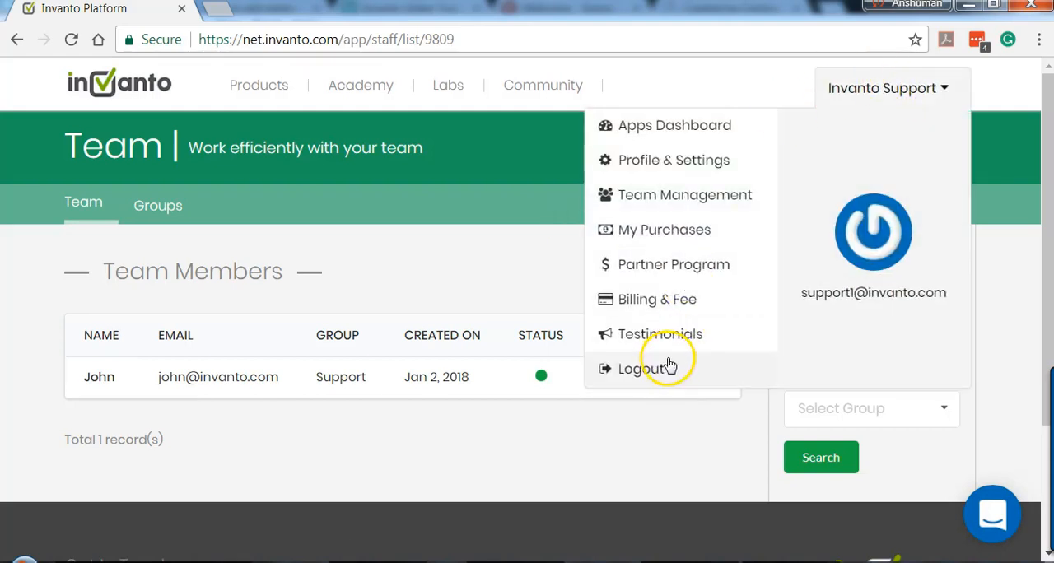
{"action": "left_click", "coordinate": [653, 377]}
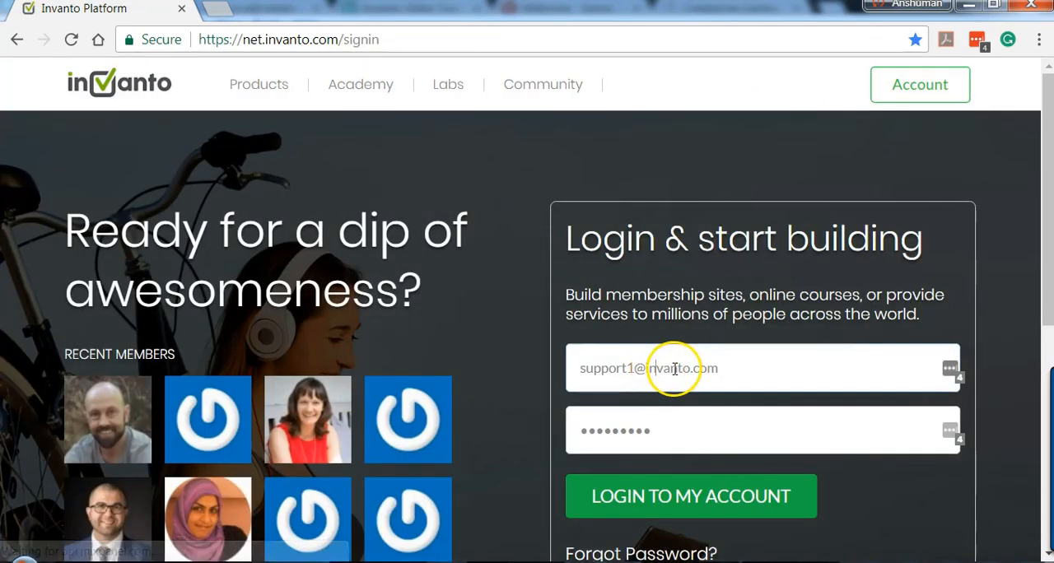
{"action": "double_click", "coordinate": [674, 367]}
{"action": "triple_click", "coordinate": [673, 366]}
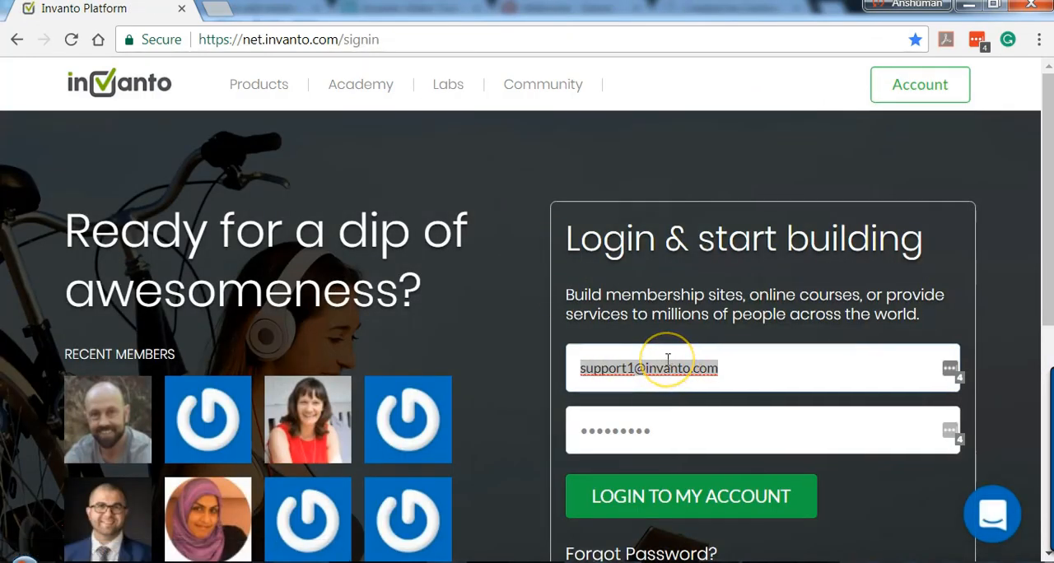
{"action": "type", "text": "john"}
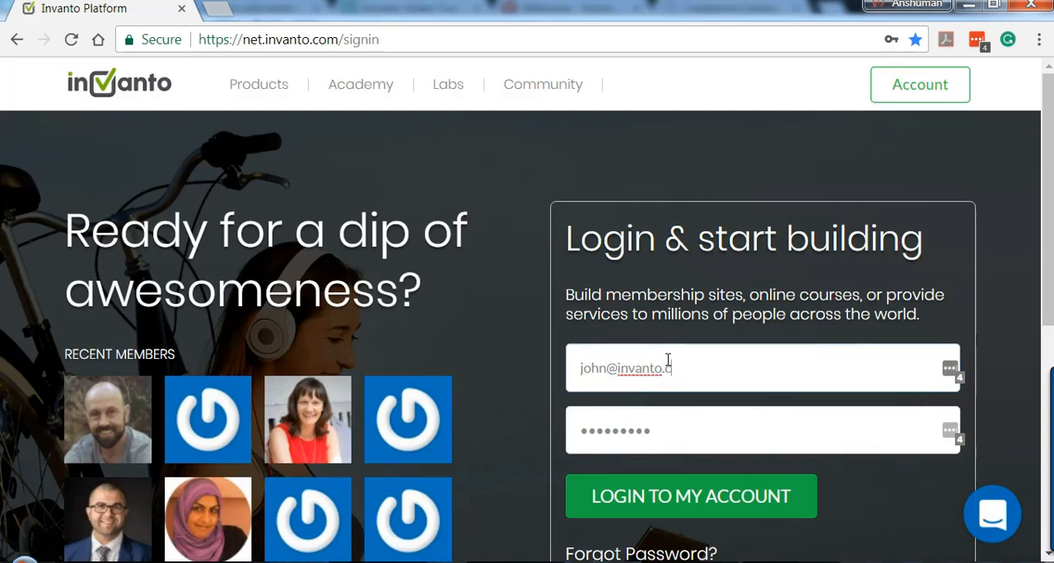
Step: Enter the team member's password, log in, and dismiss the offers to store the login
{"action": "left_click", "coordinate": [676, 432]}
{"action": "double_click", "coordinate": [675, 431]}
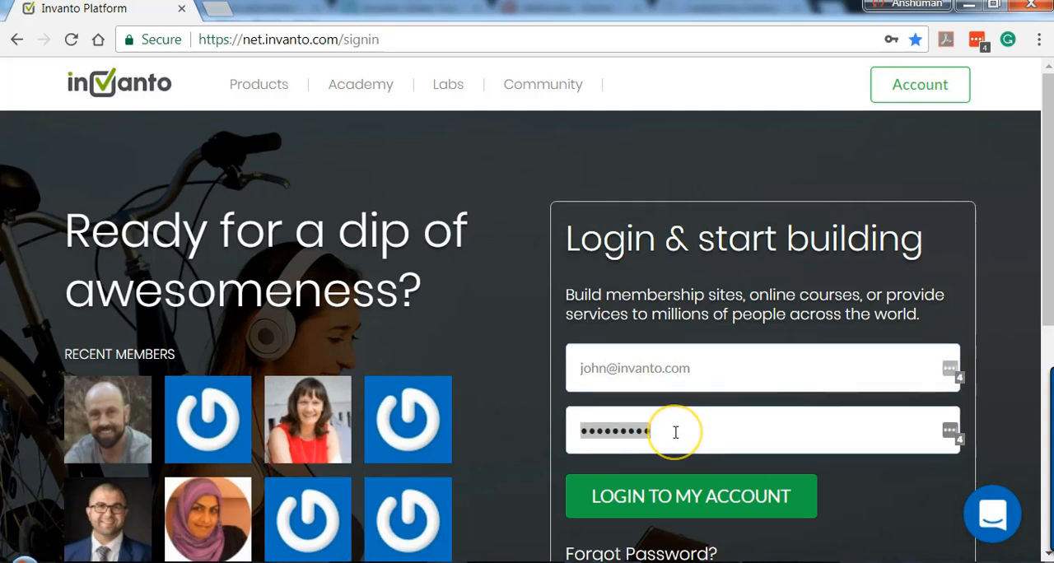
{"action": "type", "text": "a"}
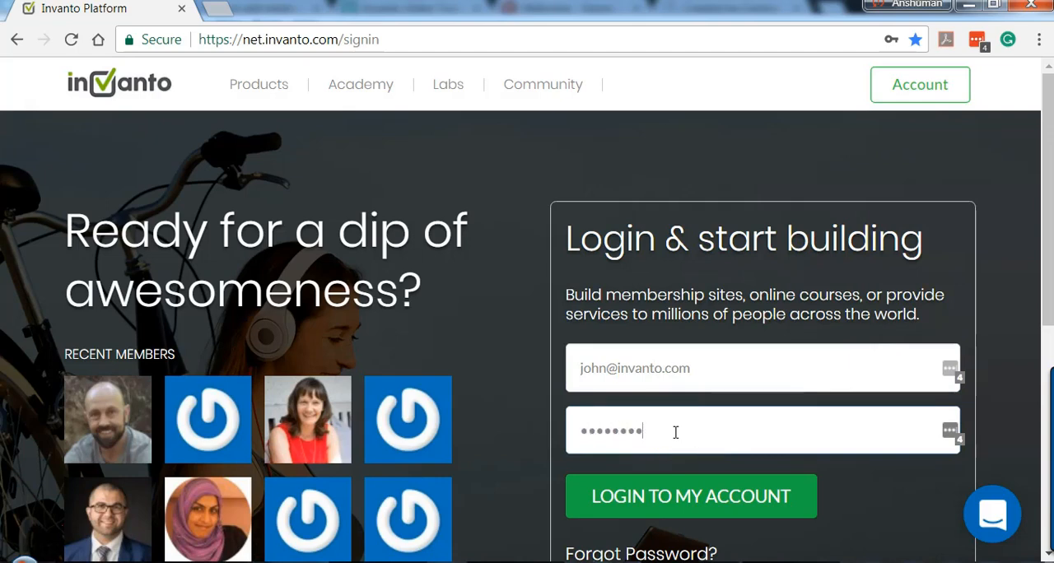
{"action": "left_click", "coordinate": [700, 495]}
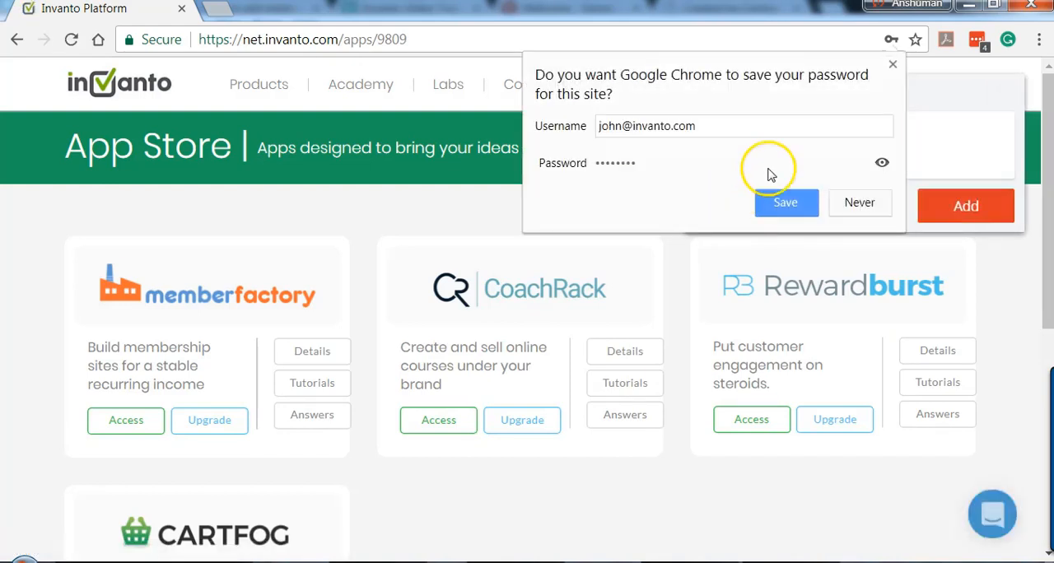
{"action": "left_click", "coordinate": [893, 63]}
{"action": "left_click", "coordinate": [856, 205]}
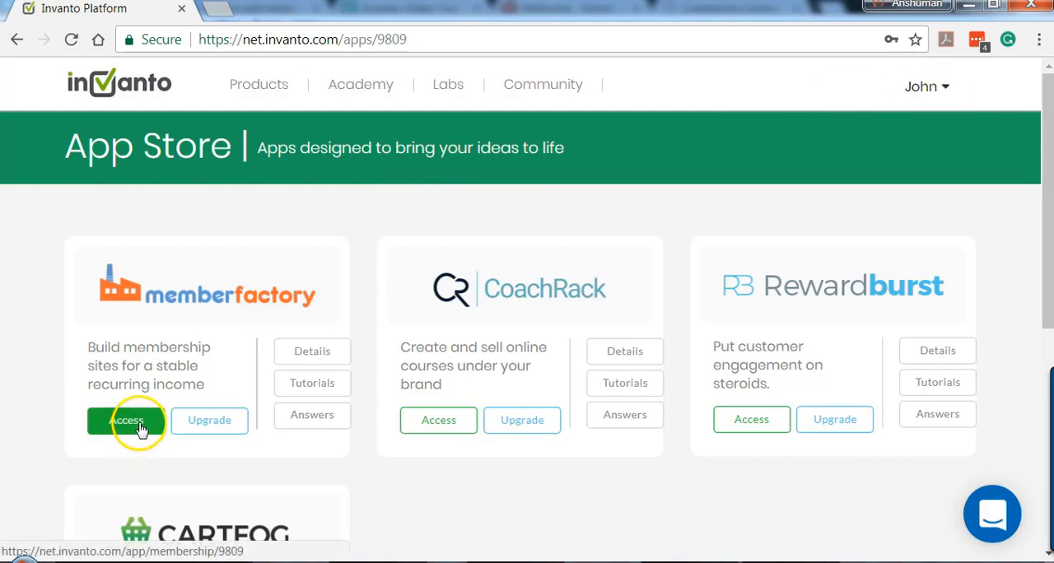
Step: Open CoachRack from the App Store to check the team member's access to it
{"action": "left_click", "coordinate": [430, 428]}
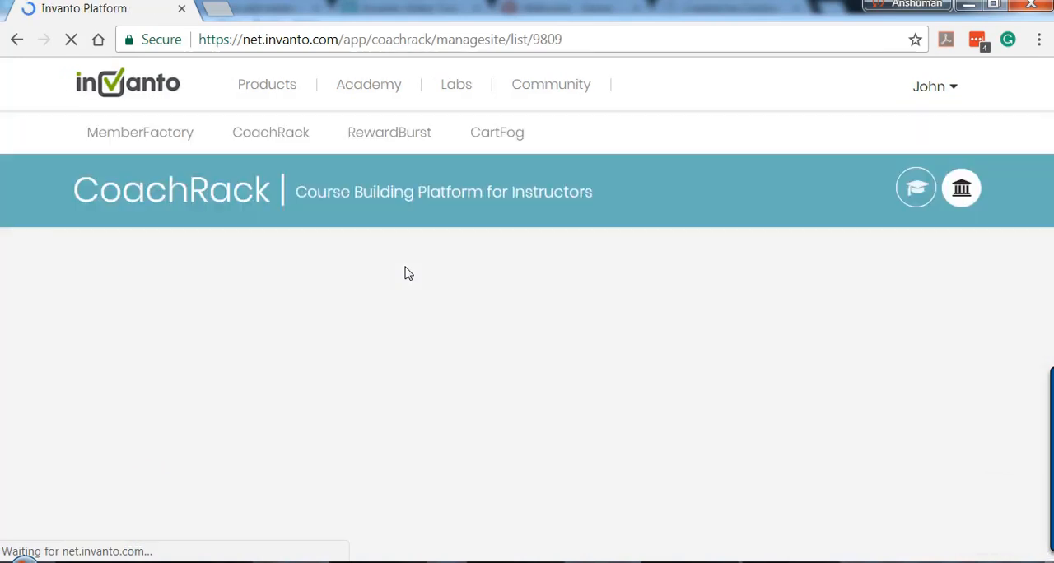
Step: Examine CoachRack's My Schools page to check which schools the team member can access
{"action": "scroll", "coordinate": [428, 296], "scroll_direction": "down", "scroll_amount": 2}
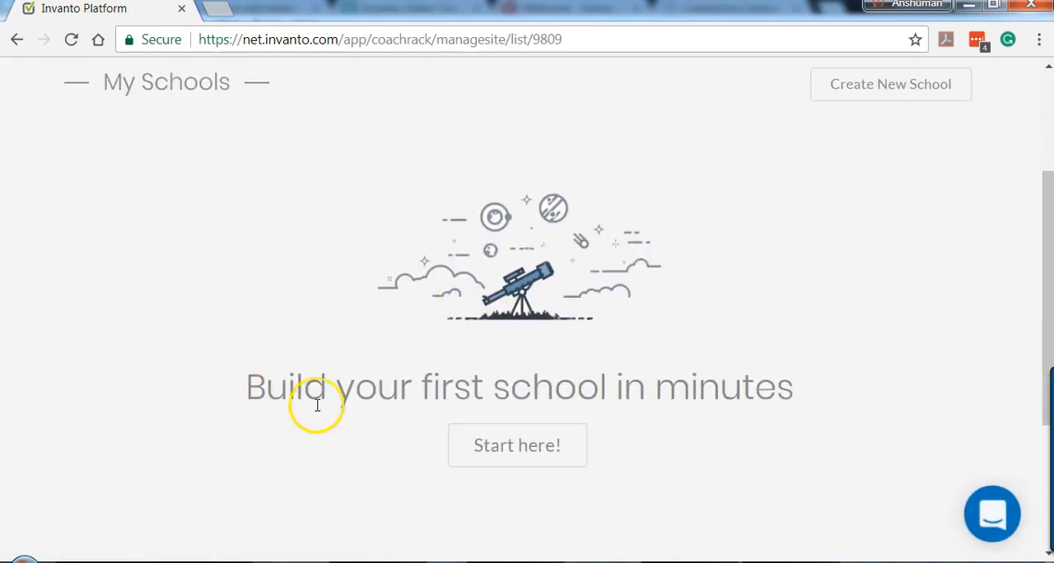
{"action": "scroll", "coordinate": [576, 242], "scroll_direction": "up", "scroll_amount": 1}
{"action": "scroll", "coordinate": [574, 251], "scroll_direction": "down", "scroll_amount": 1}
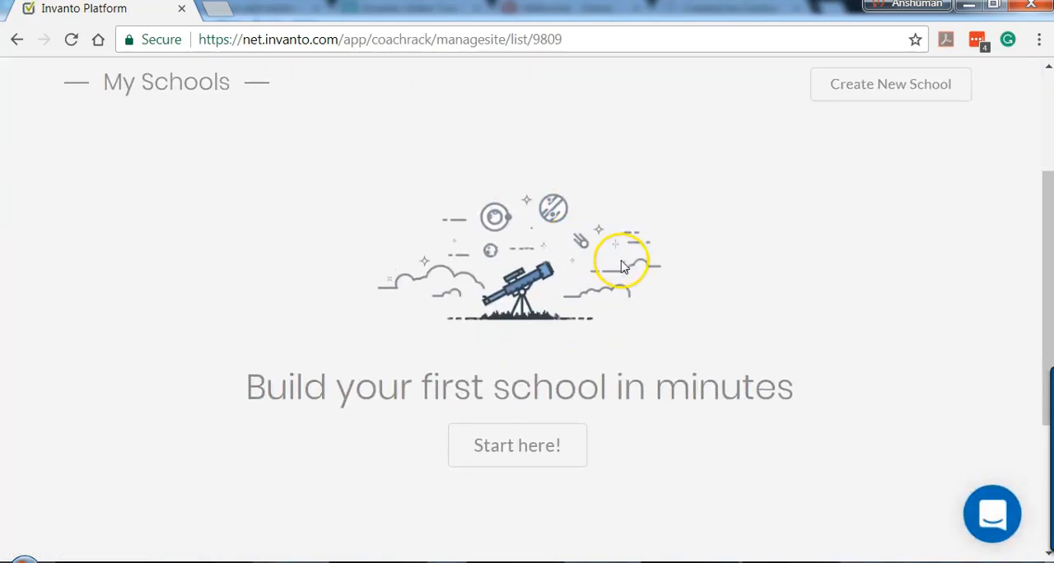
{"action": "scroll", "coordinate": [619, 298], "scroll_direction": "up", "scroll_amount": 1}
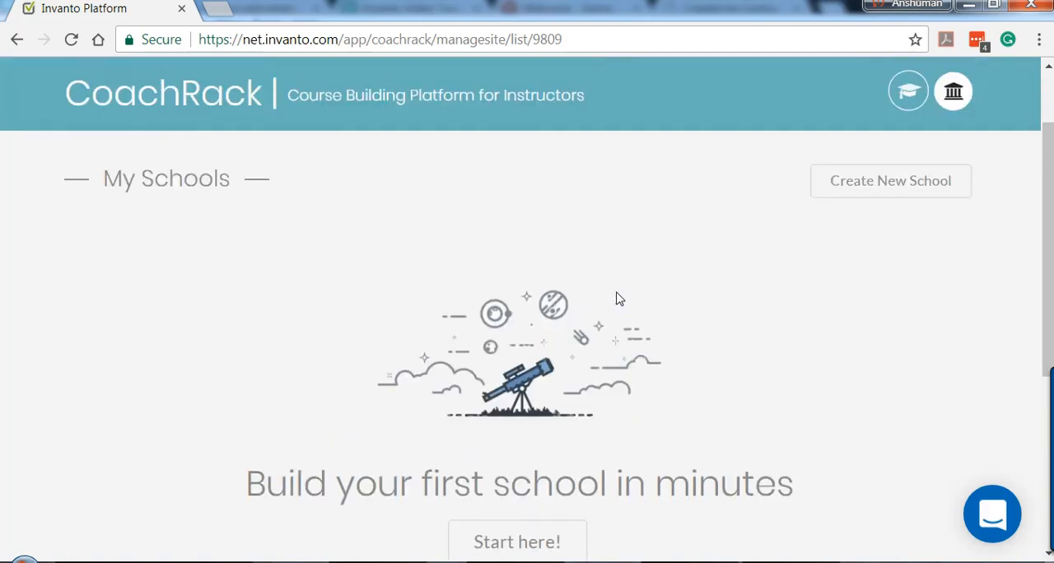
{"action": "scroll", "coordinate": [612, 307], "scroll_direction": "up", "scroll_amount": 1}
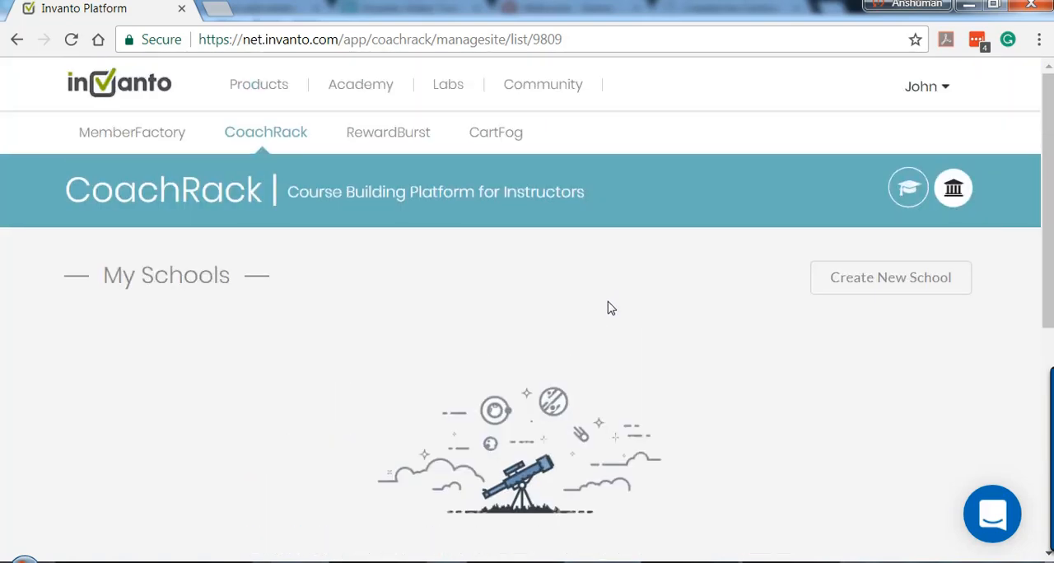
Step: Open MemberFactory and look over the membership sites available to the team member
{"action": "left_click", "coordinate": [150, 137]}
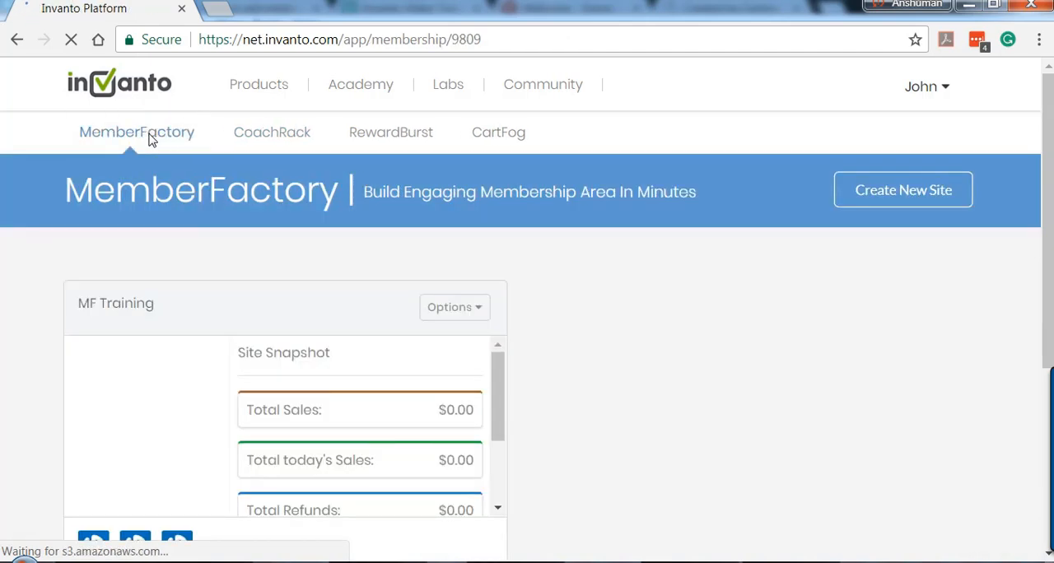
{"action": "scroll", "coordinate": [374, 257], "scroll_direction": "down", "scroll_amount": 1}
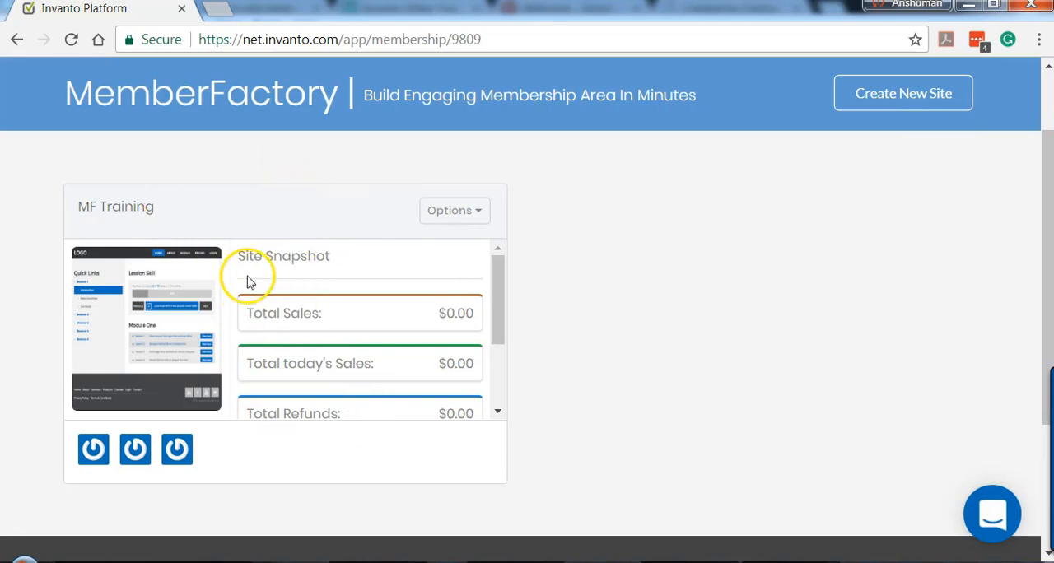
{"action": "scroll", "coordinate": [449, 324], "scroll_direction": "up", "scroll_amount": 1}
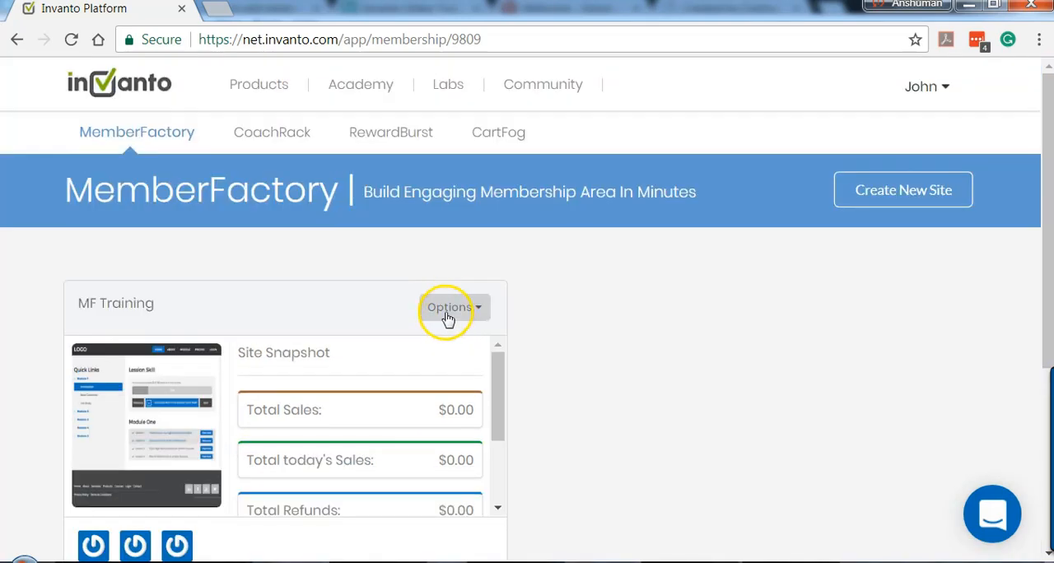
{"action": "left_click", "coordinate": [603, 247]}
{"action": "left_click", "coordinate": [600, 251]}
{"action": "left_click", "coordinate": [611, 239]}
{"action": "left_click", "coordinate": [618, 241]}
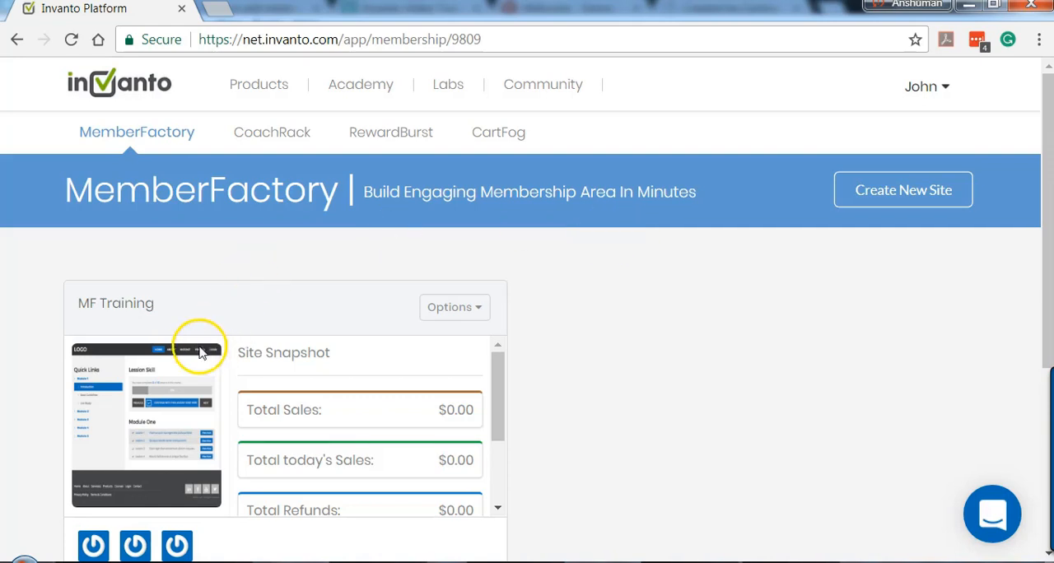